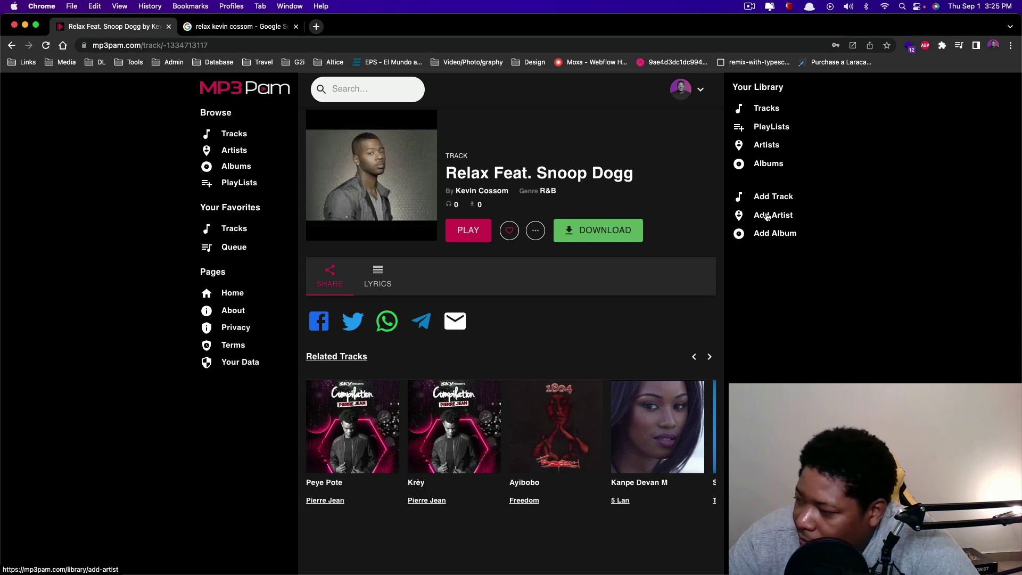
Start a new artist entry, filling in the artist's full name and the stage name JGB
left_click(767, 215)
left_click(358, 183)
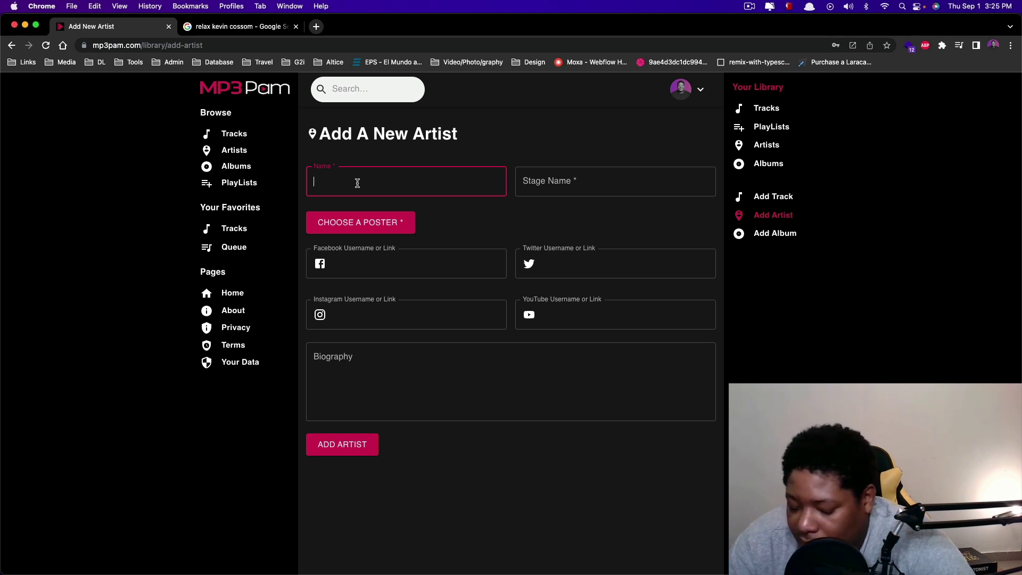
type("Jean Gérard Bousiquot")
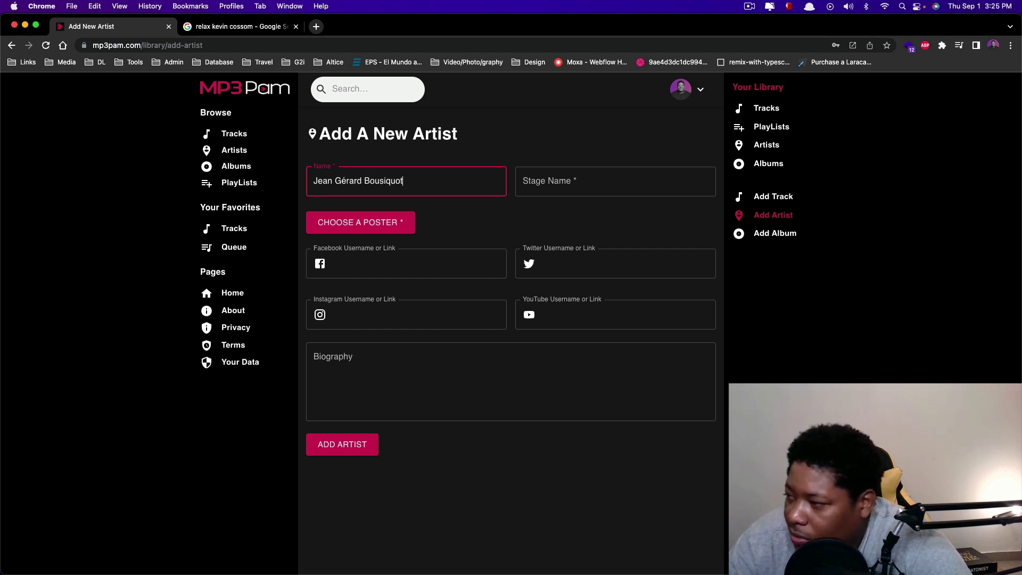
left_click(524, 182)
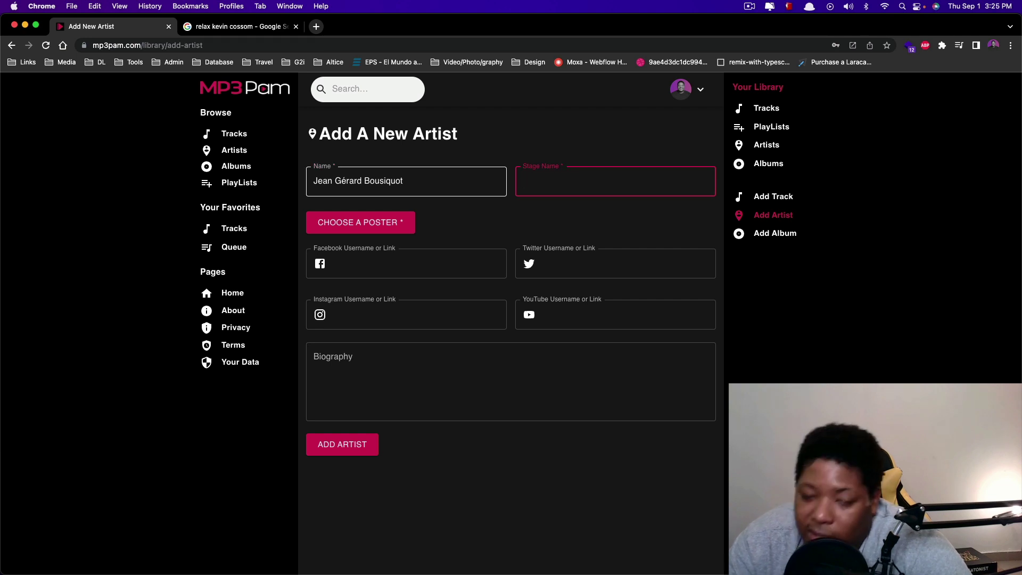
type("JGB")
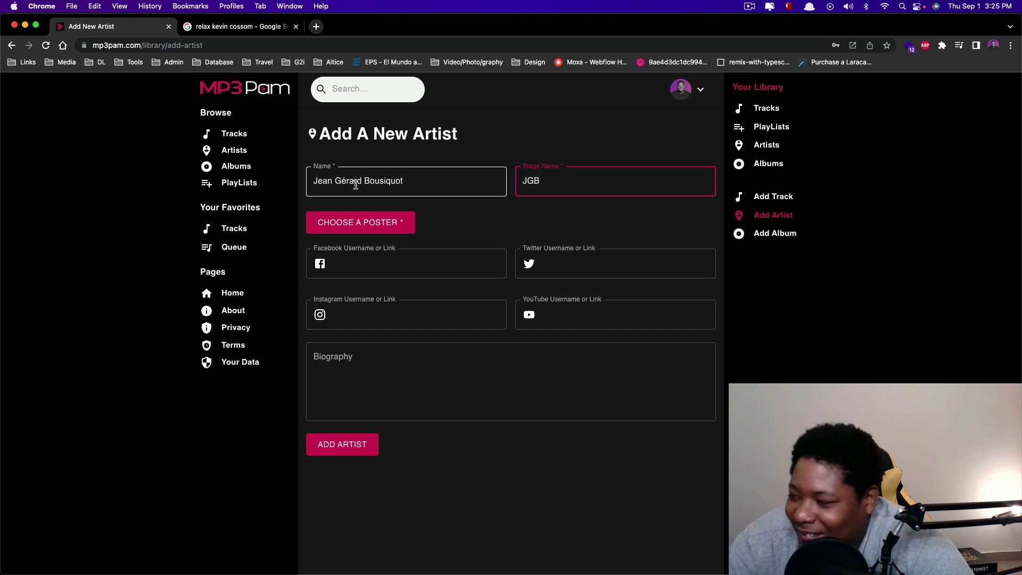
Set the artist's poster to "square 1000 black white gradient background.jpg" from Movies > ScreenFlow Projects > Github Copilot > 2022_05_29
left_click(377, 226)
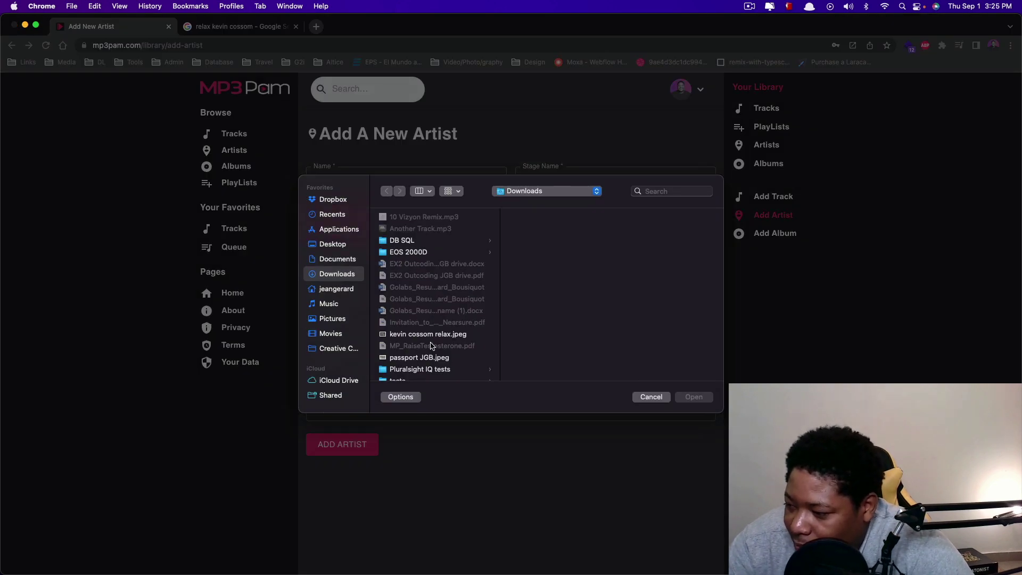
scroll(432, 345, "up", 2)
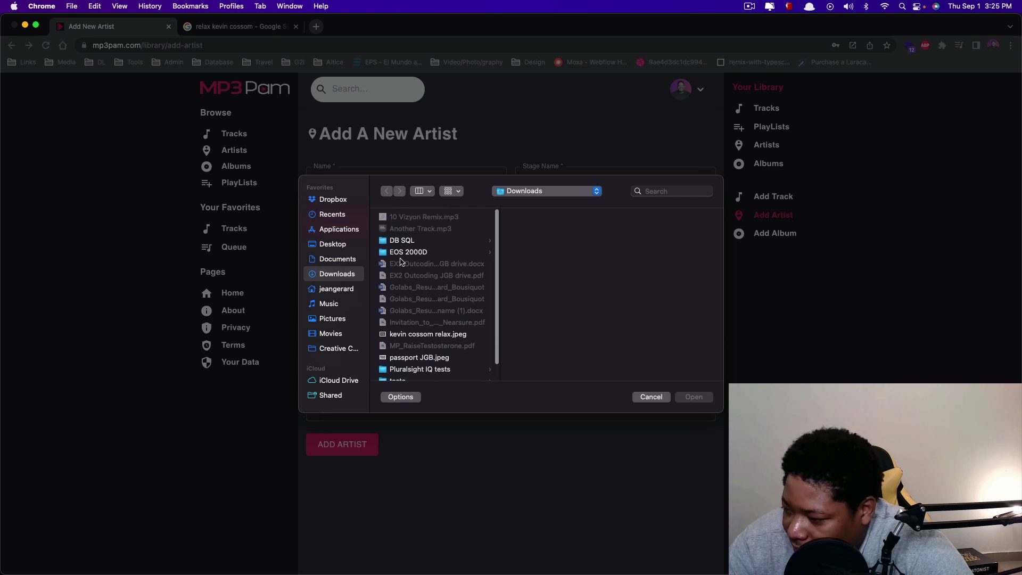
scroll(412, 334, "down", 1)
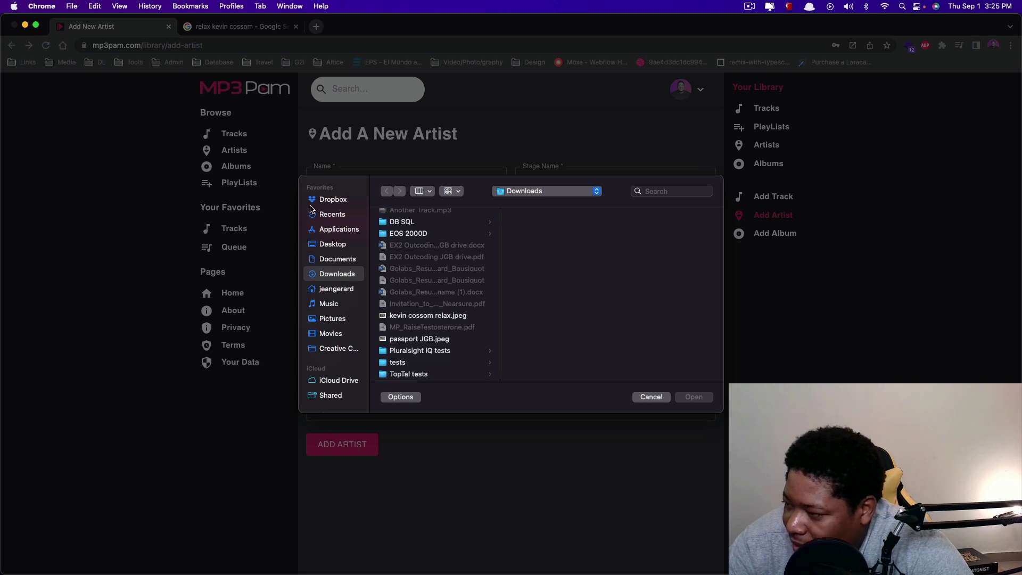
left_click(331, 318)
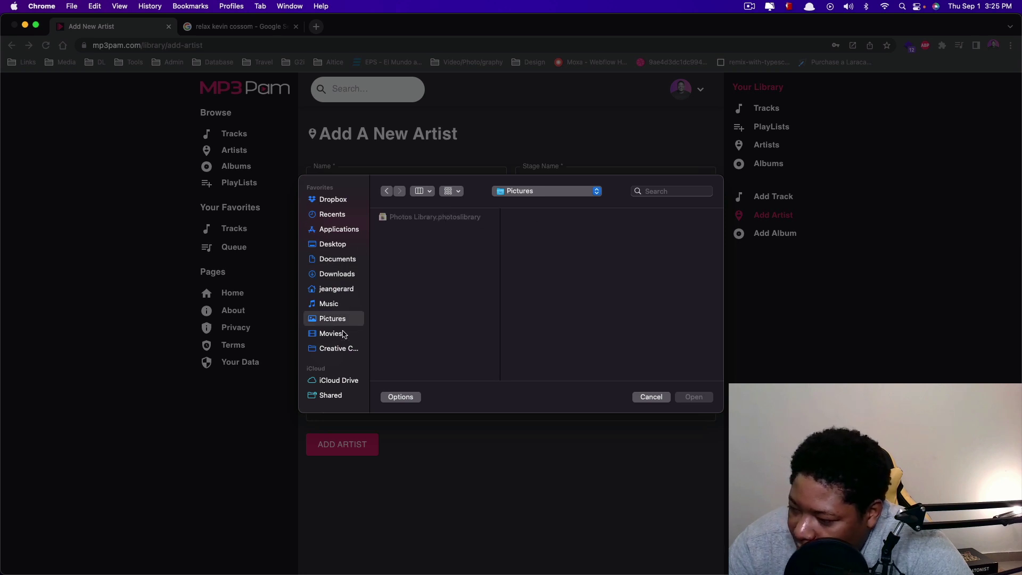
left_click(331, 333)
left_click(451, 334)
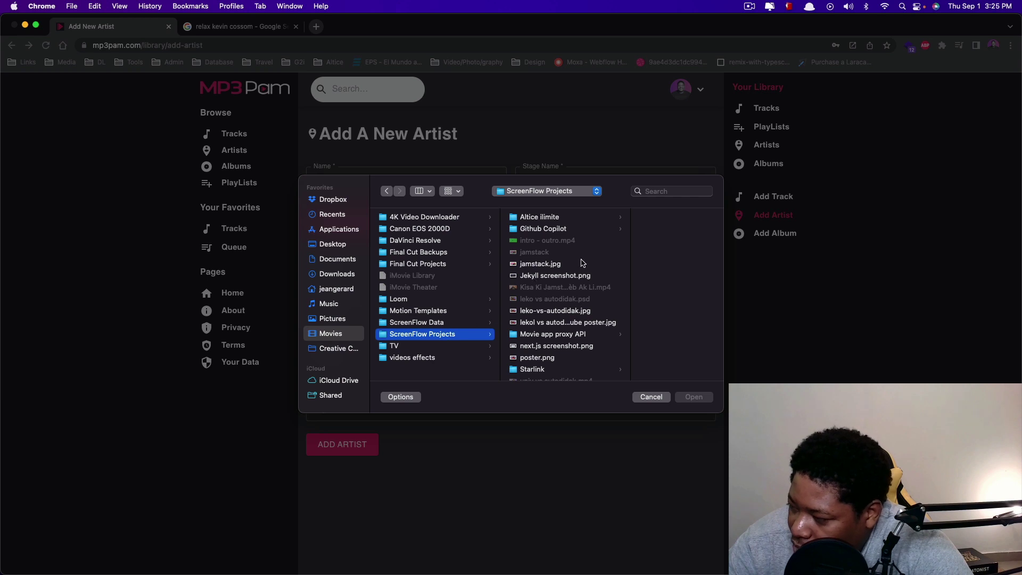
left_click(585, 229)
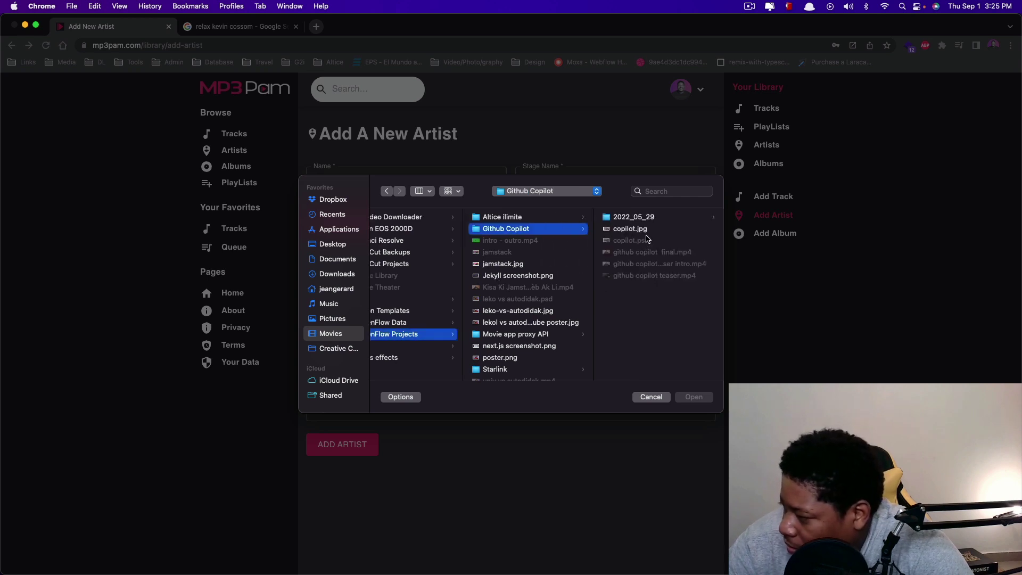
left_click(634, 217)
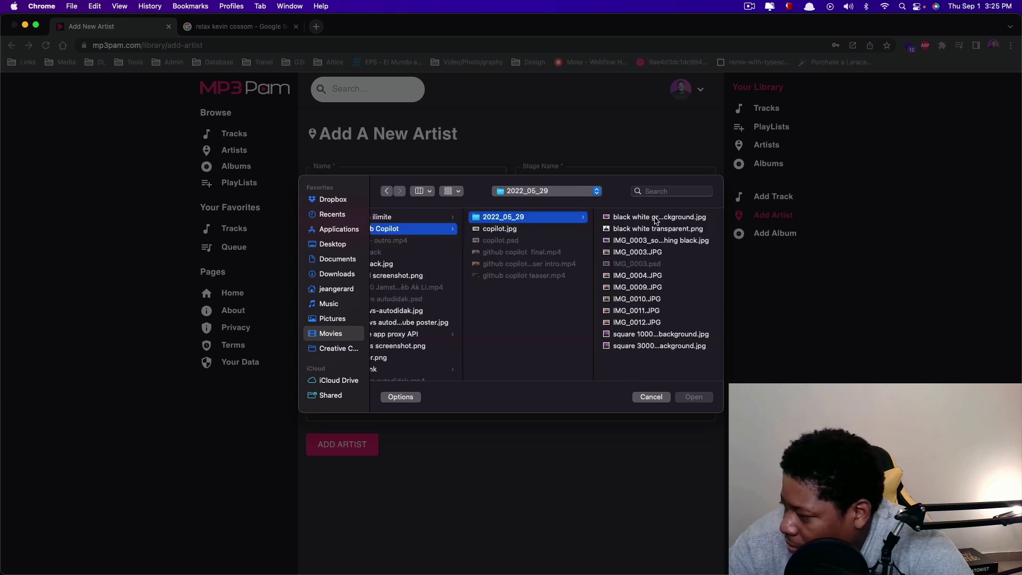
left_click(638, 335)
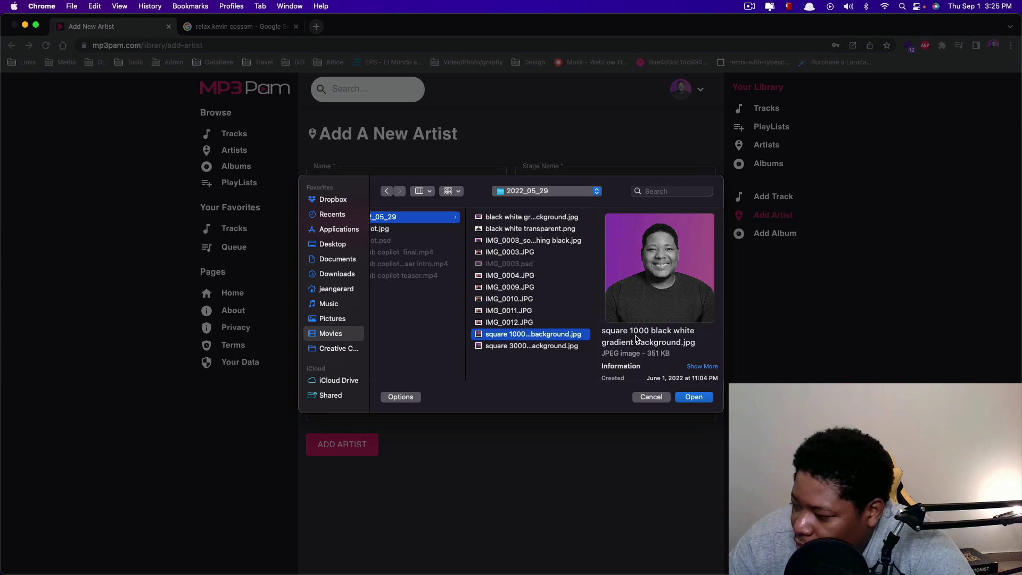
key("Return")
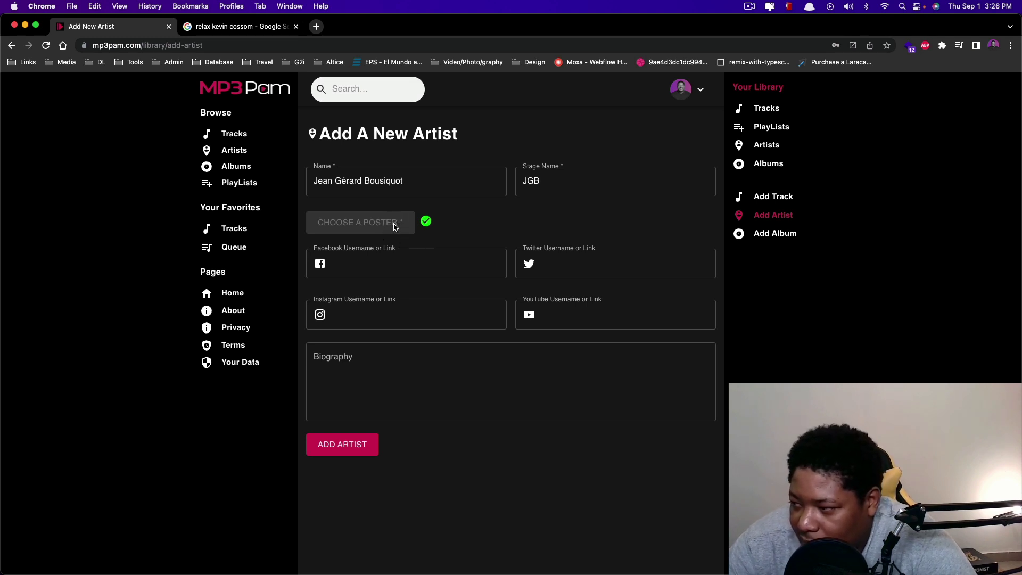
Look up the artist's Facebook profile in a separate tab and copy its address into the artist's Facebook link
left_click(366, 273)
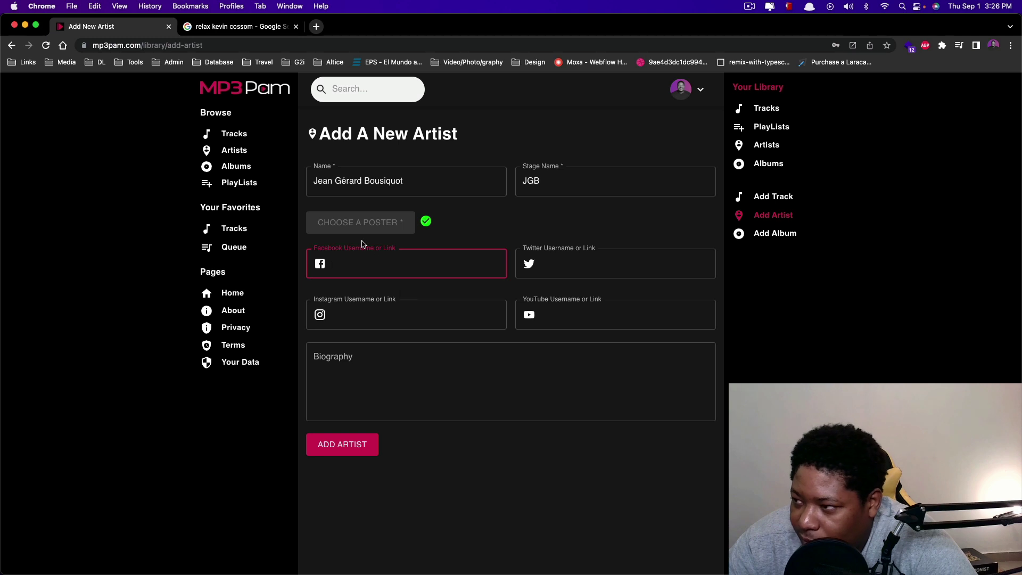
key("super+t")
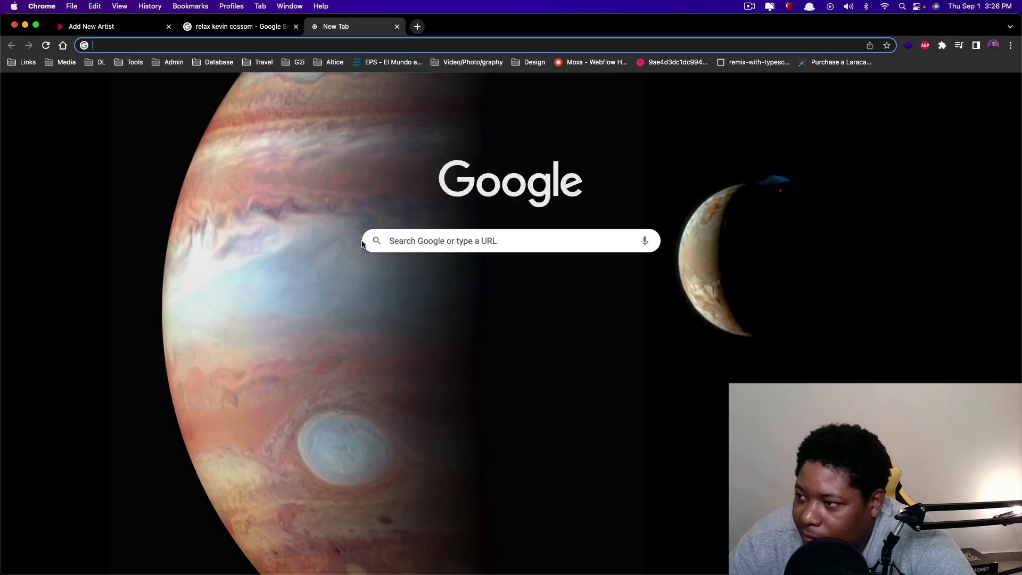
type("facebook.com")
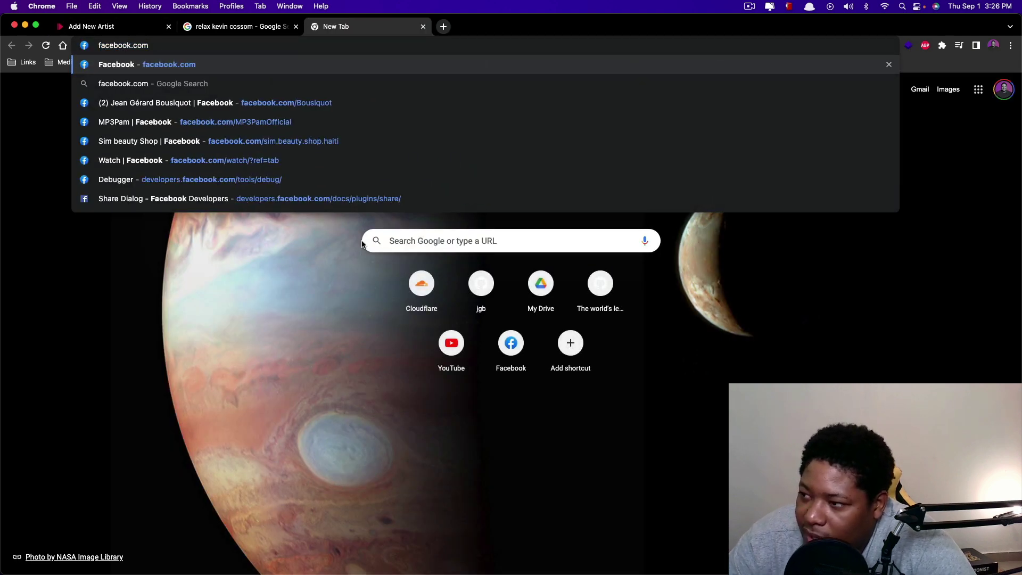
type("/jeangerard")
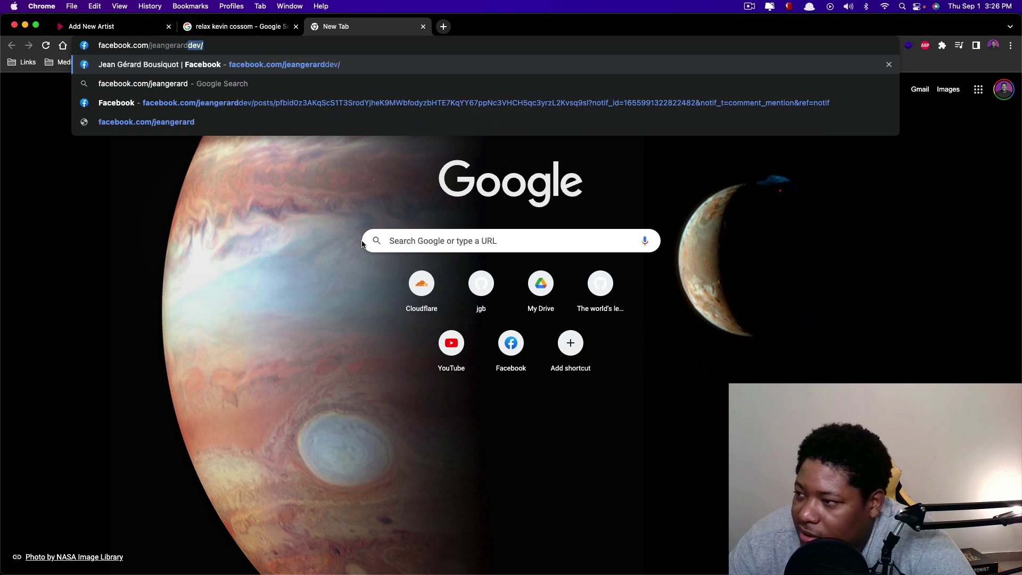
key("Return")
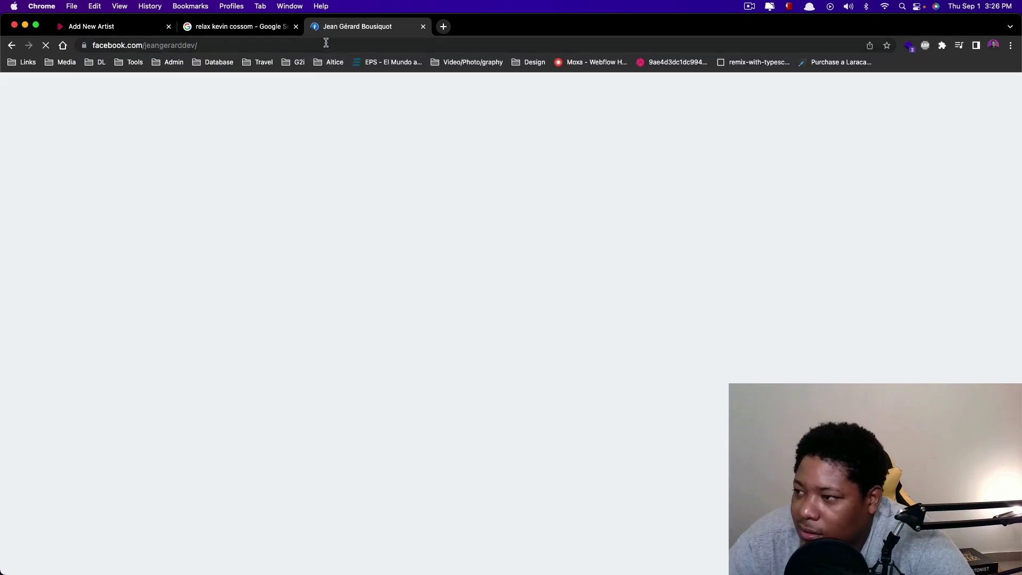
left_click(326, 43)
key("super+c")
key("super+w")
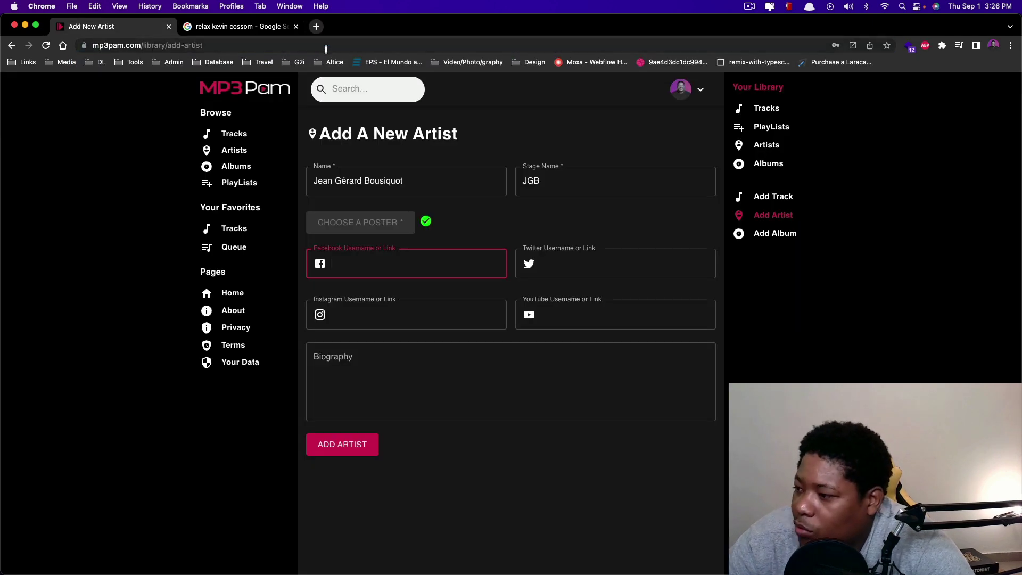
key("super+v")
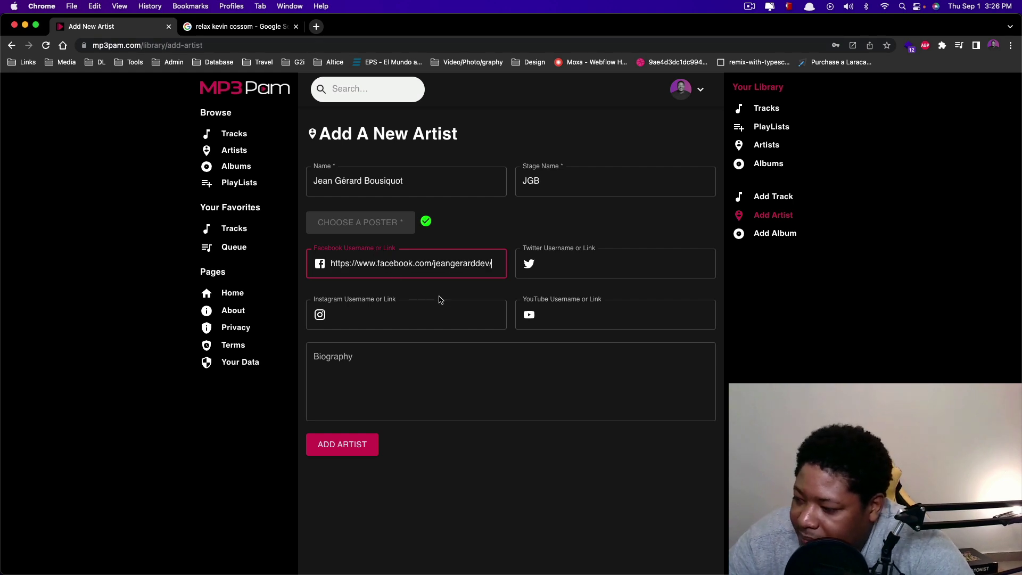
Look up the artist's Instagram profile in a separate tab and copy its address into the artist's Instagram link
left_click(376, 317)
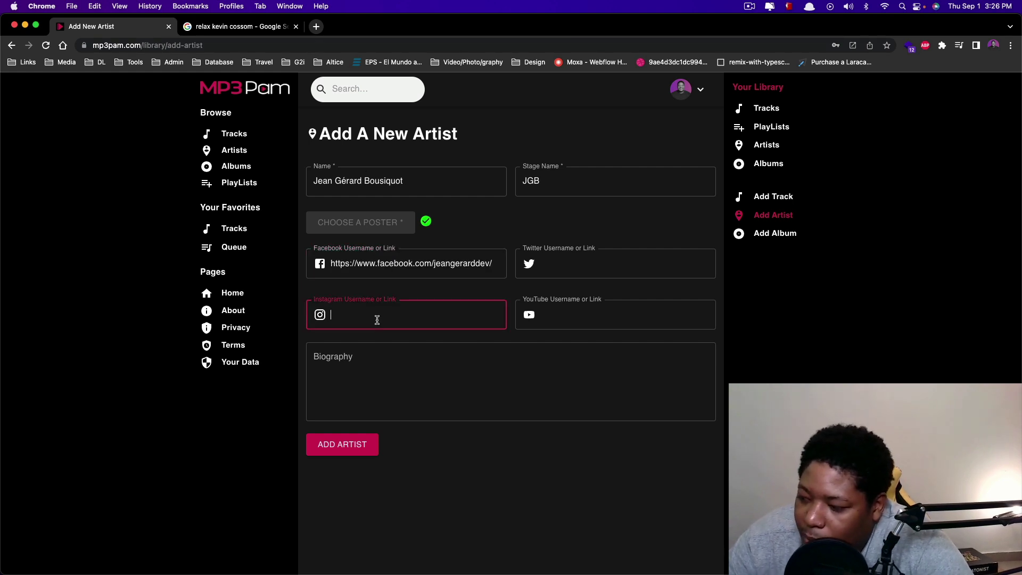
key("super+t")
type("insta")
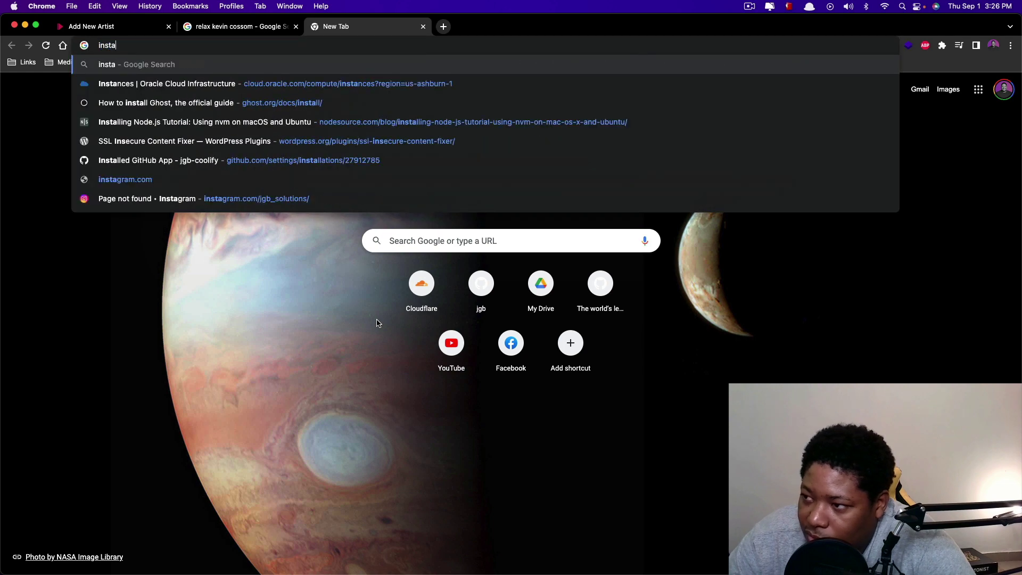
type("gram.com/jeangerardde")
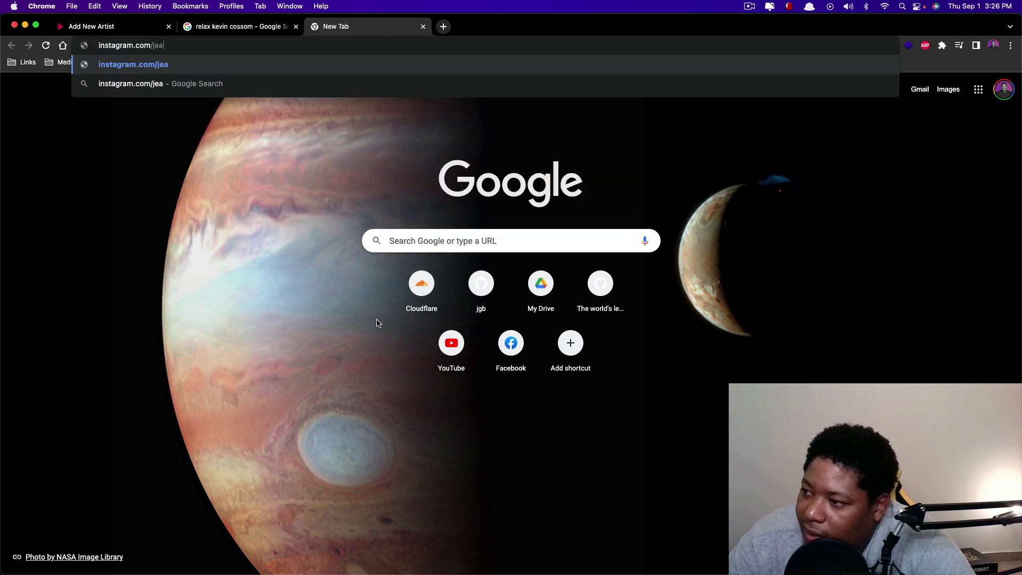
key("BackSpace")
key("BackSpace")
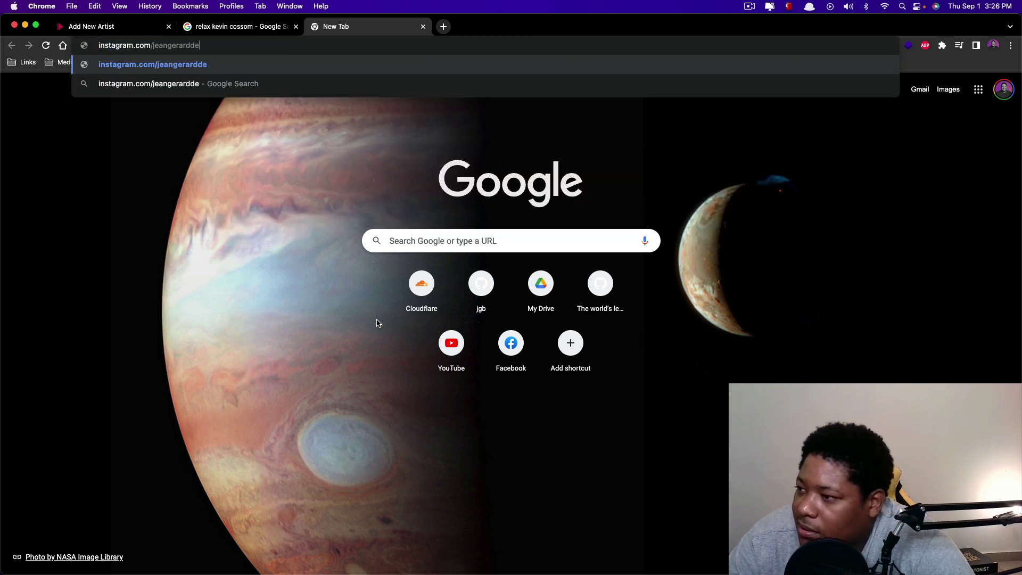
type("dv")
key("BackSpace")
type("ev")
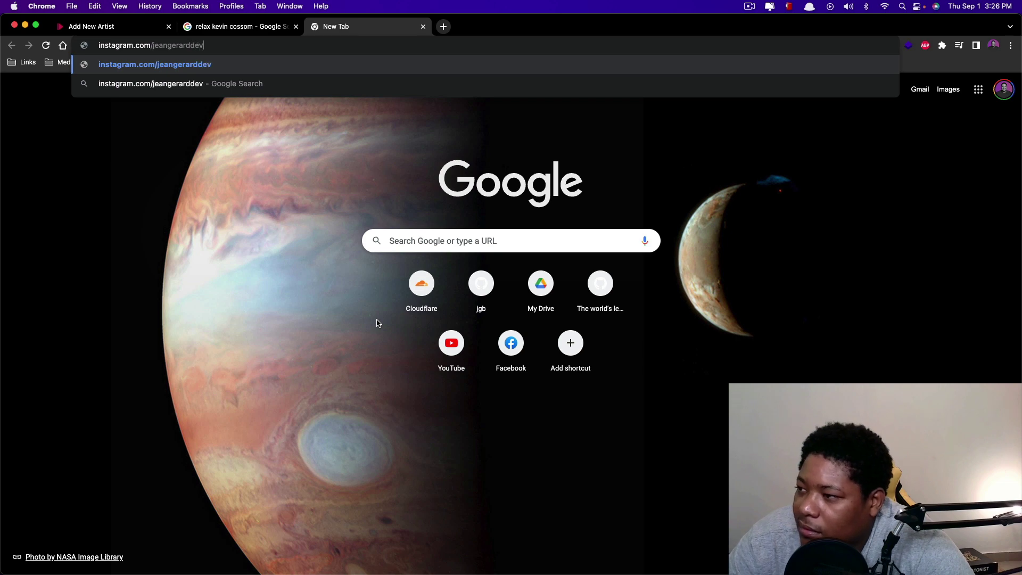
key("Return")
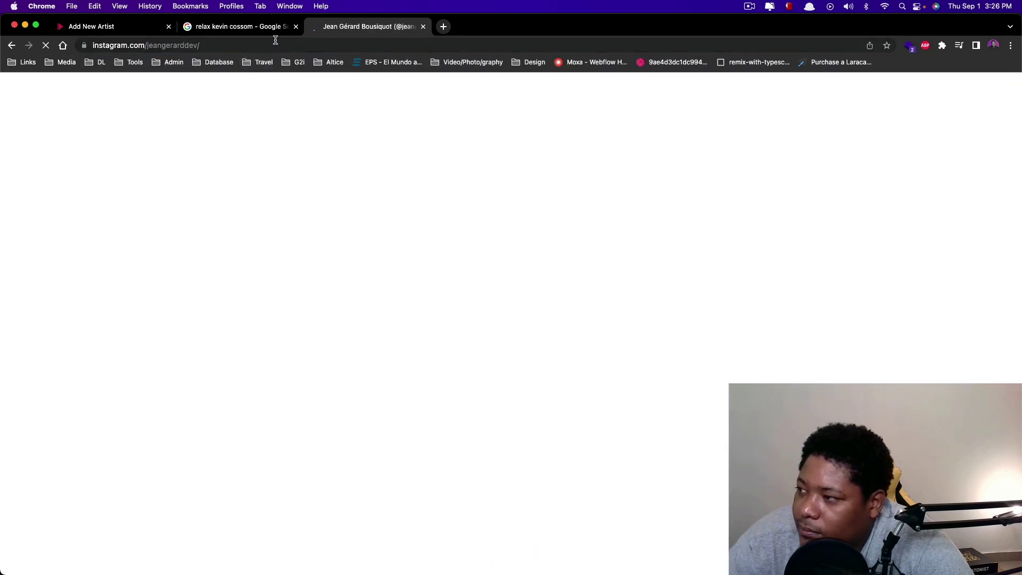
left_click(286, 41)
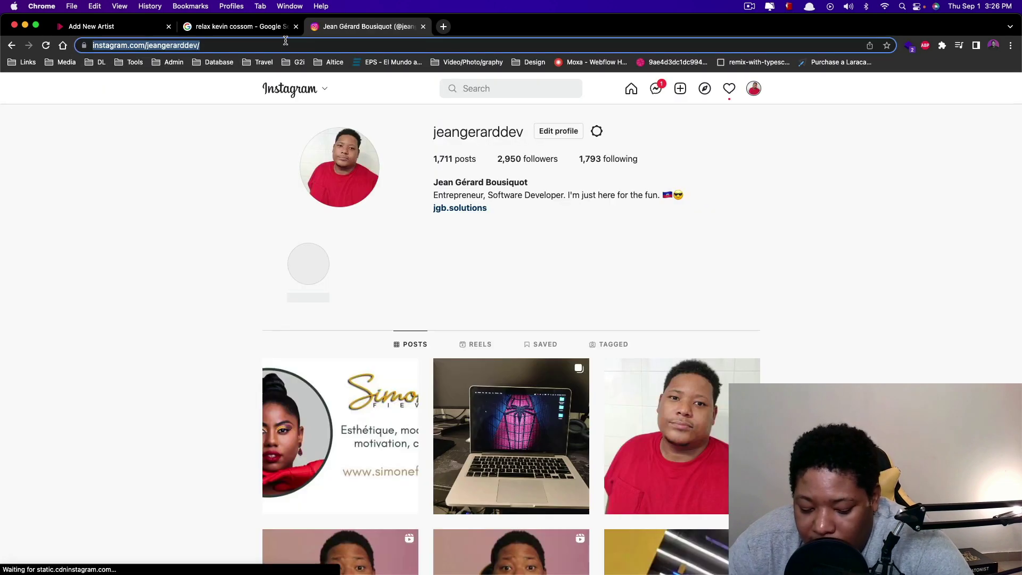
key("ctrl+w")
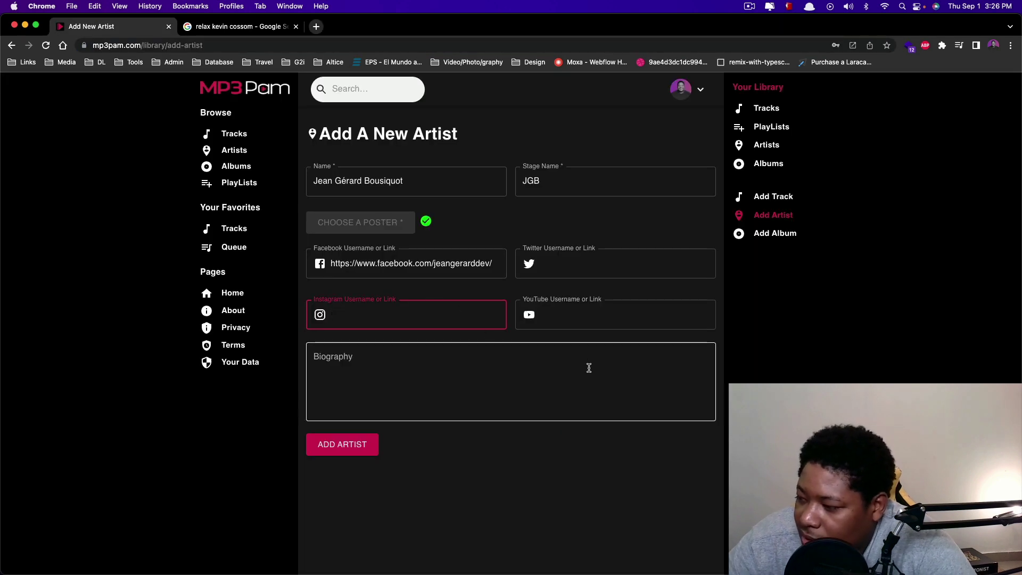
key("super+v")
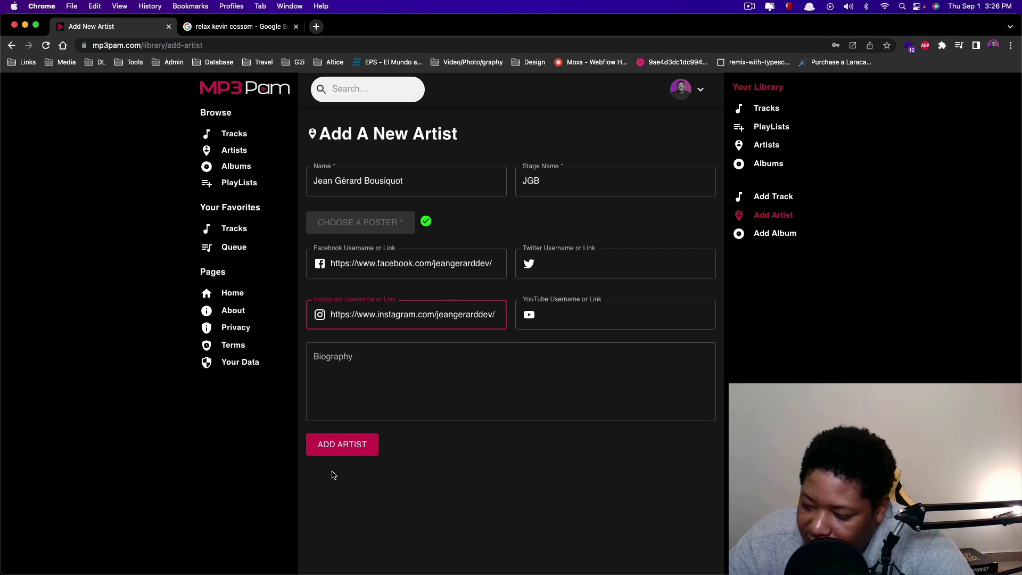
Submit the new artist, open JGB's page from your artists list and reload it
left_click(356, 441)
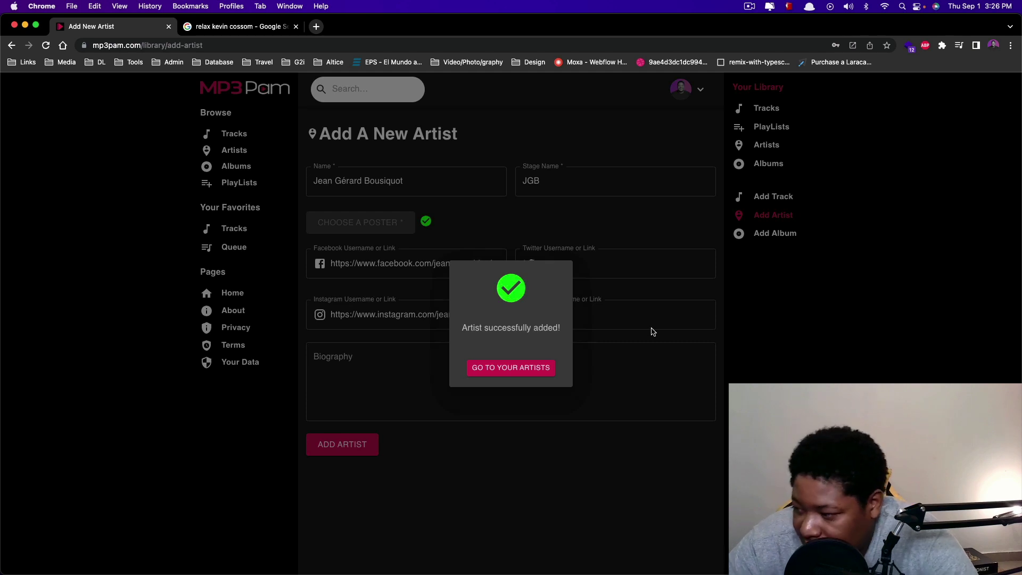
left_click(514, 373)
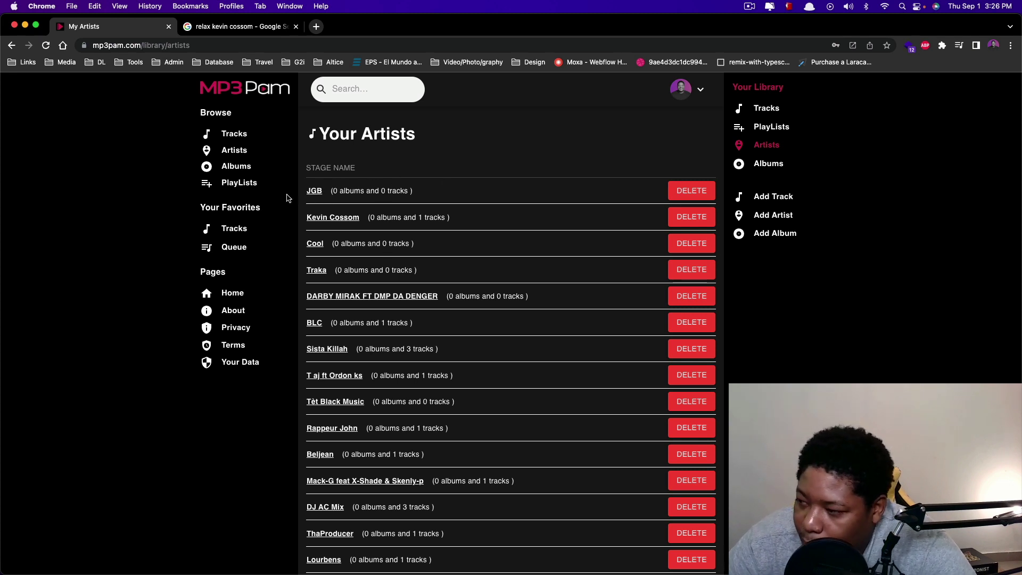
left_click(316, 192)
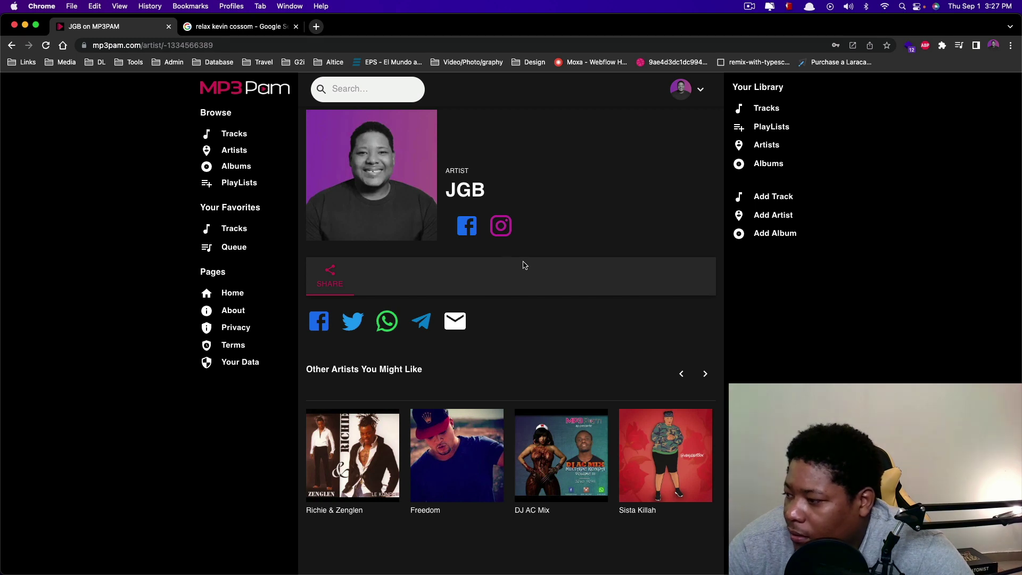
key("super+r")
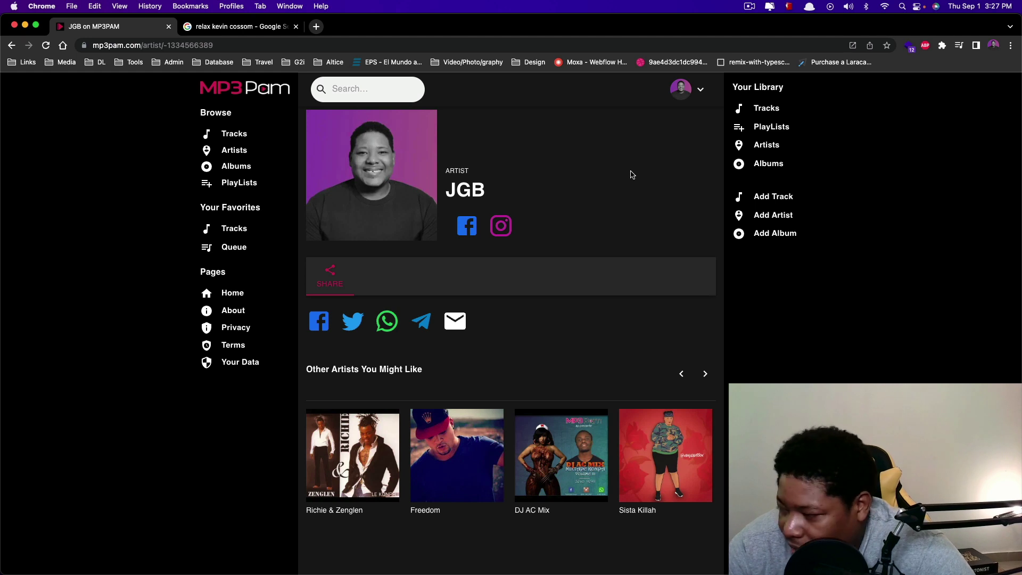
Start a new track titled "New Track" with JGB as the artist and Pop as the genre
left_click(761, 196)
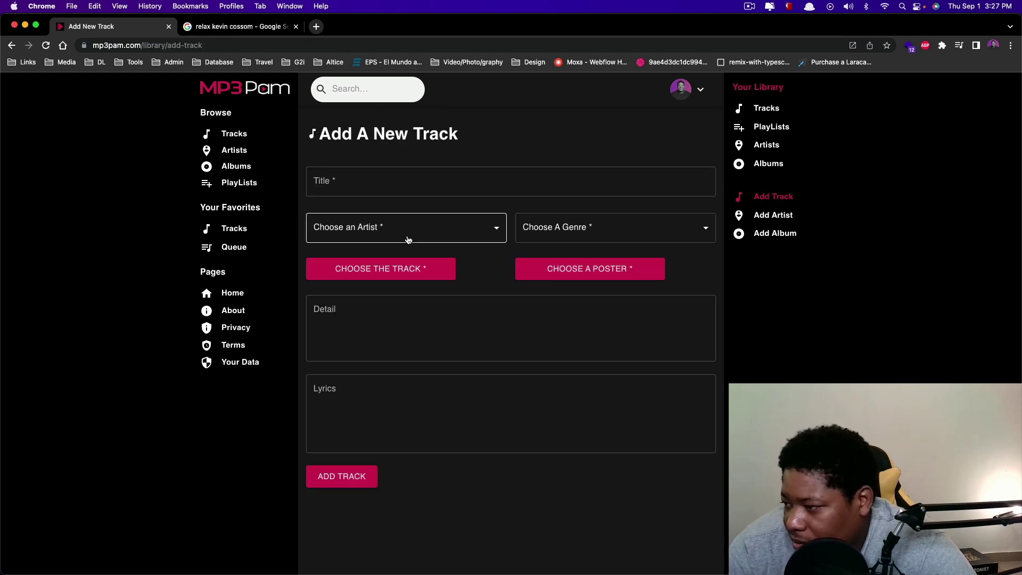
left_click(368, 235)
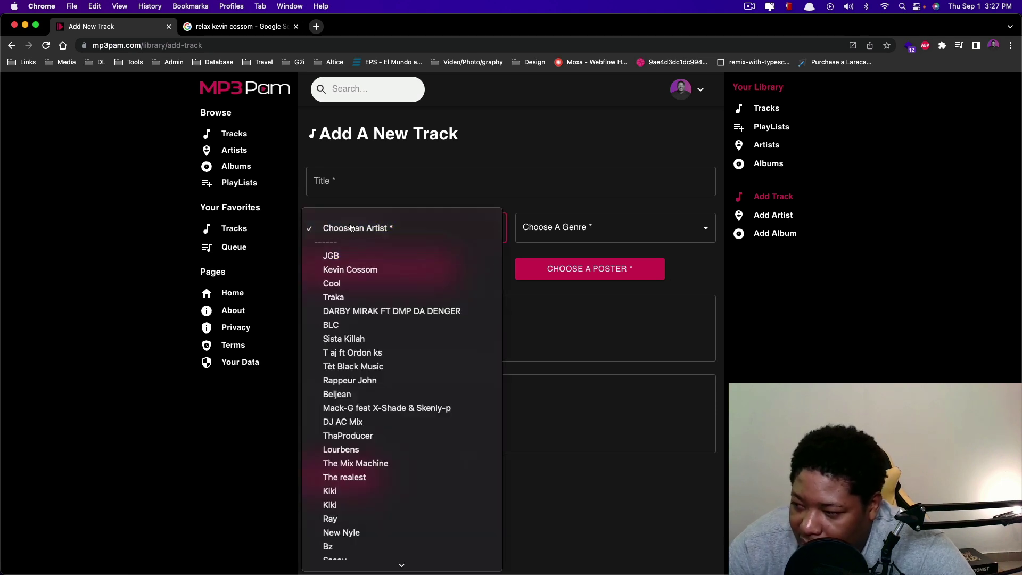
left_click(357, 257)
left_click(590, 237)
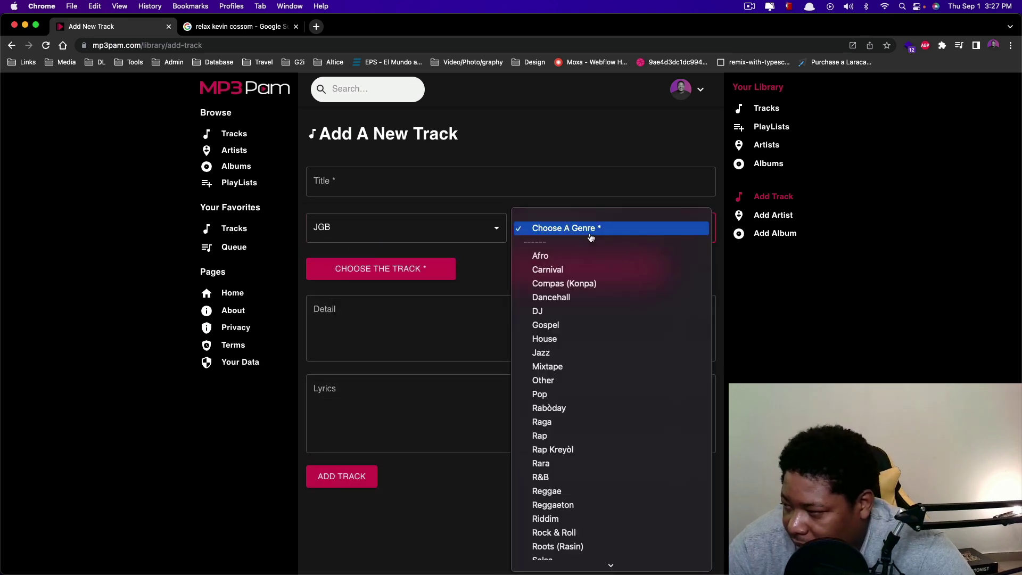
left_click(562, 396)
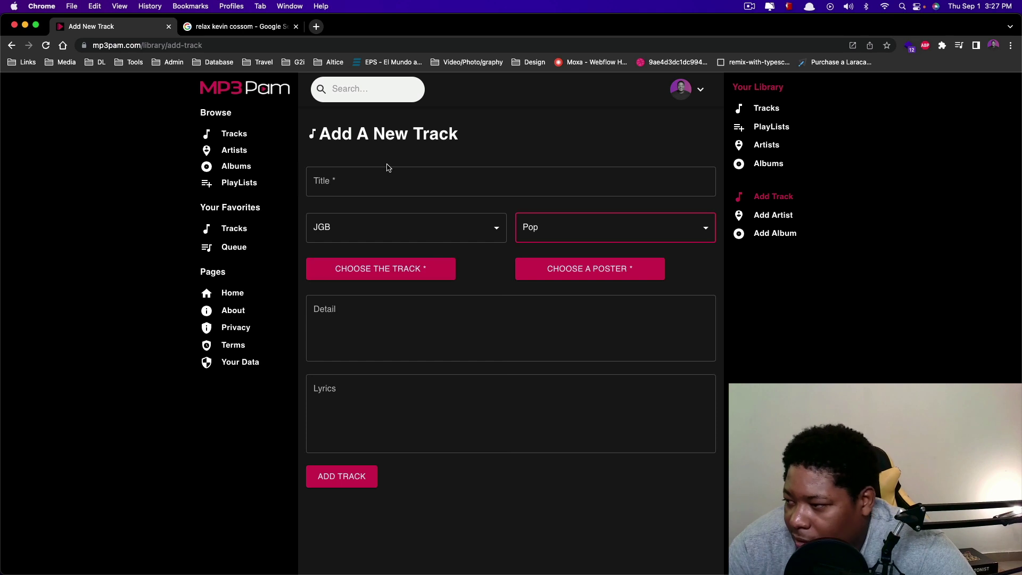
left_click(377, 178)
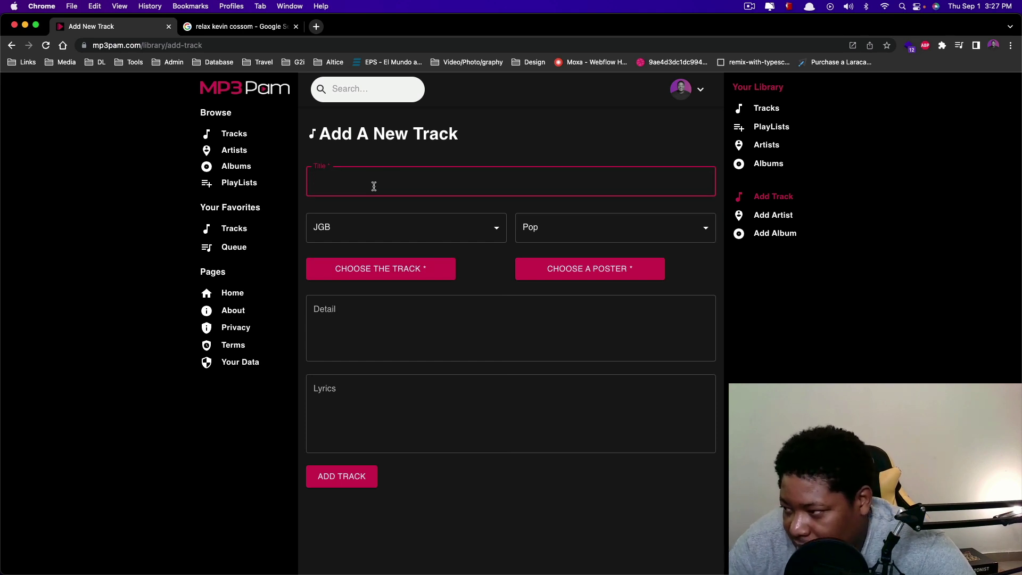
type("New Track")
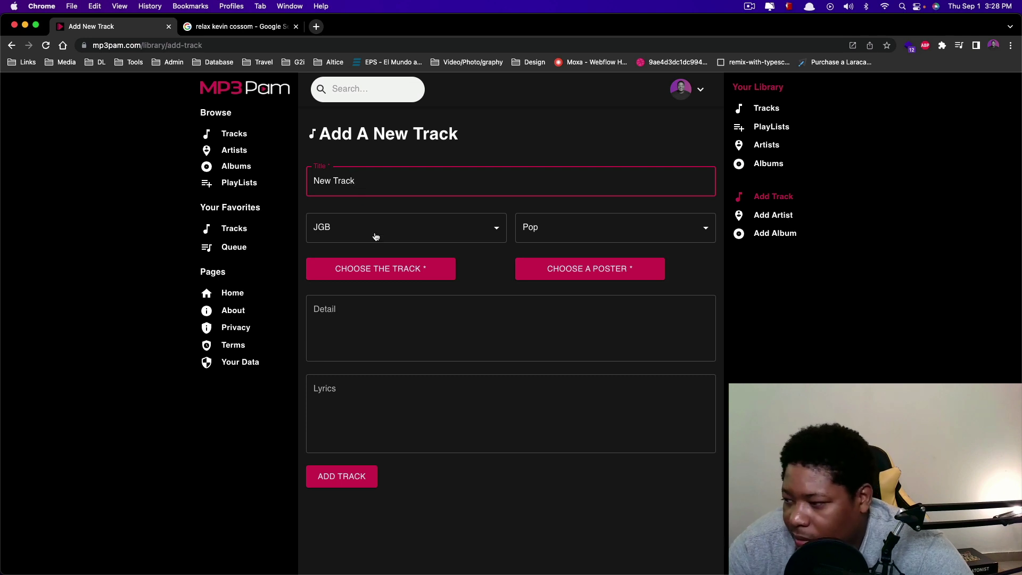
Upload "Another Track.mp3" from the Downloads folder as the track's audio file
left_click(388, 273)
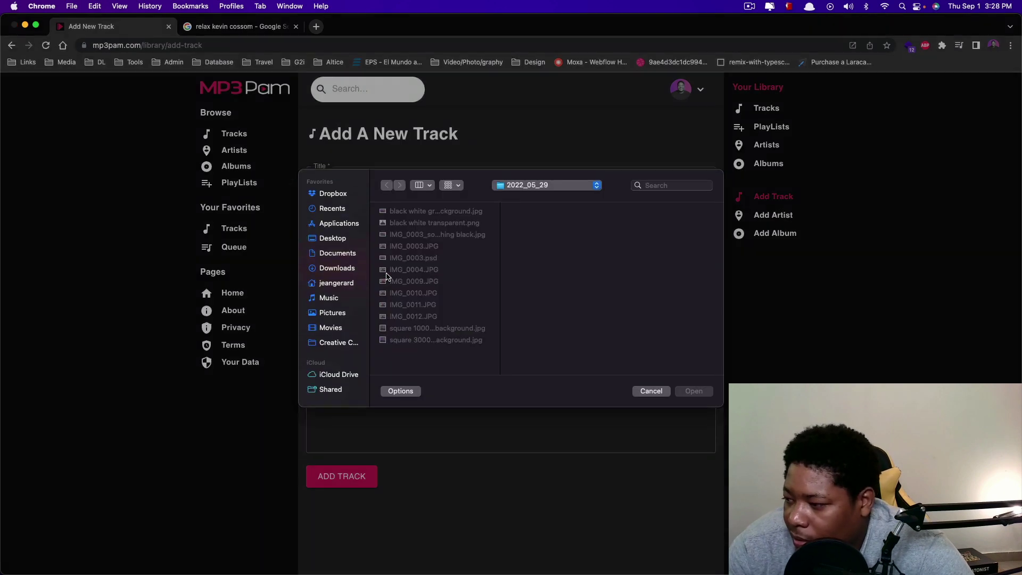
left_click(355, 276)
scroll(422, 258, "down", 2)
scroll(421, 251, "up", 2)
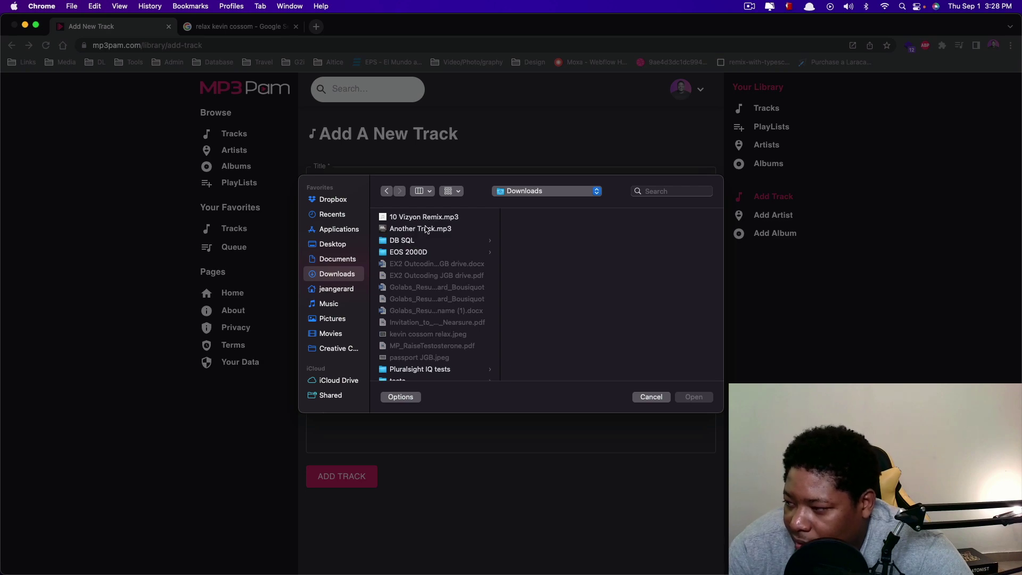
double_click(418, 232)
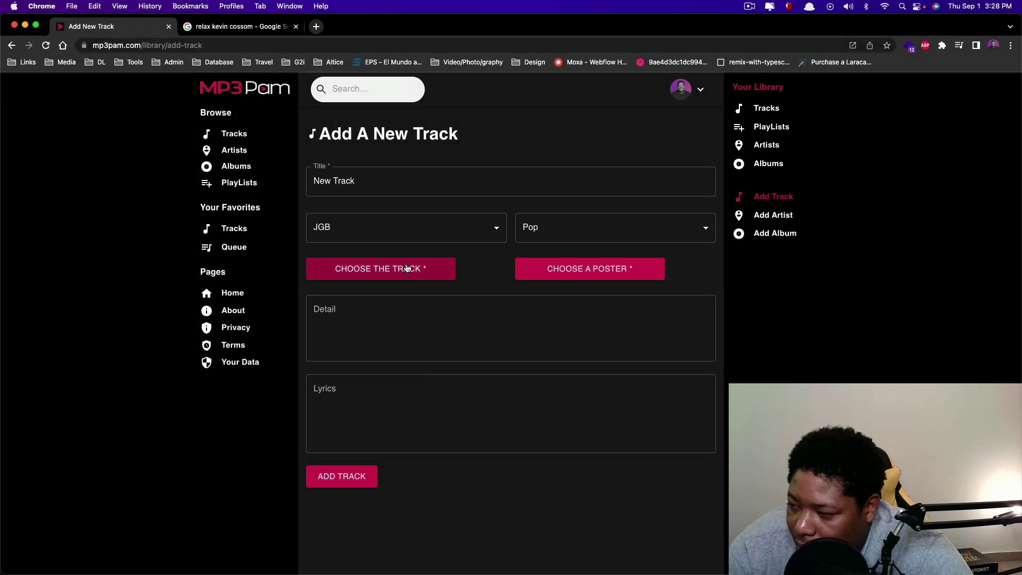
scroll(408, 270, "up", 5)
scroll(419, 299, "down", 5)
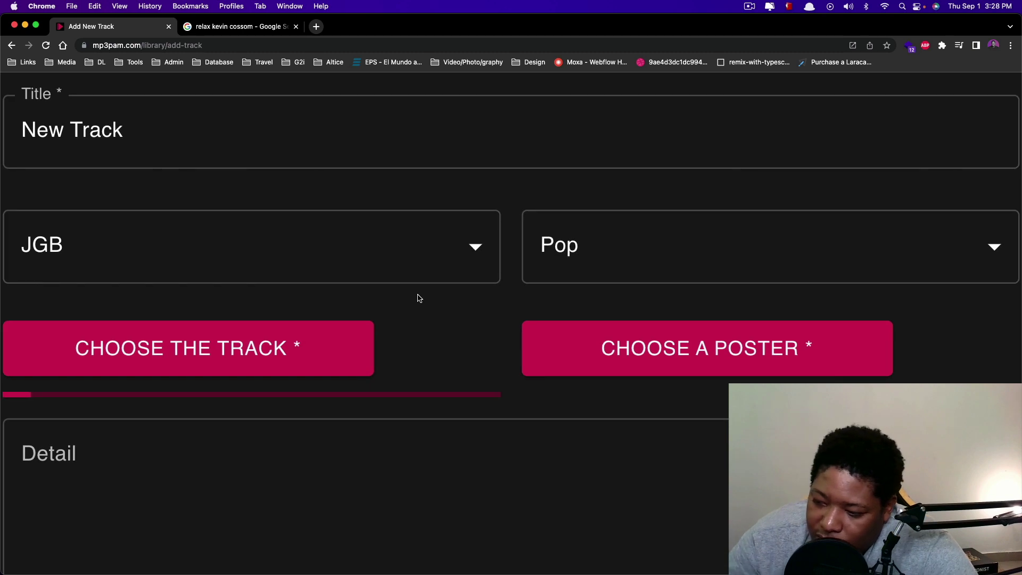
scroll(418, 299, "down", 5)
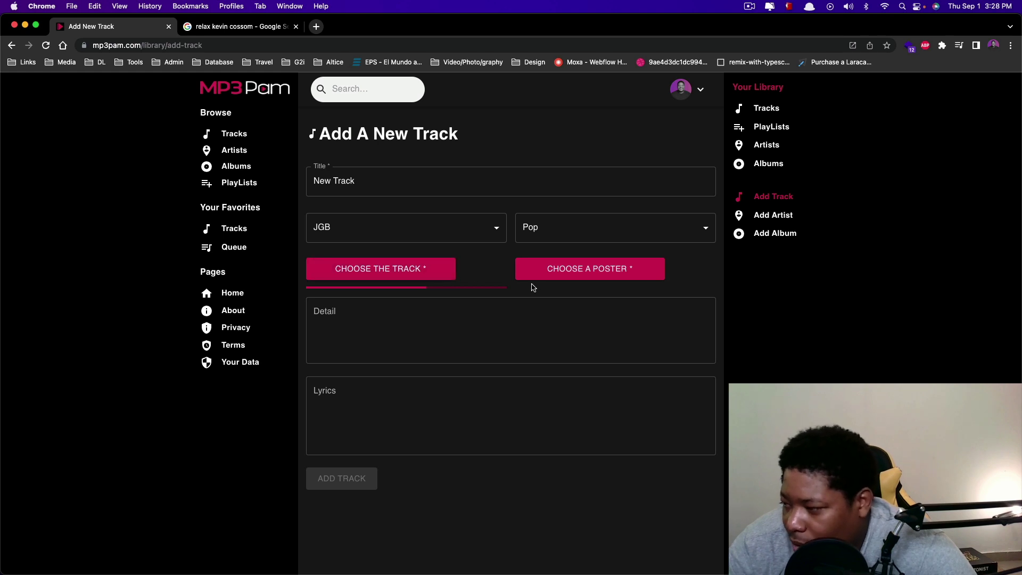
Set the track's poster to "kevin cossom relax.jpeg" from the Downloads folder
left_click(600, 275)
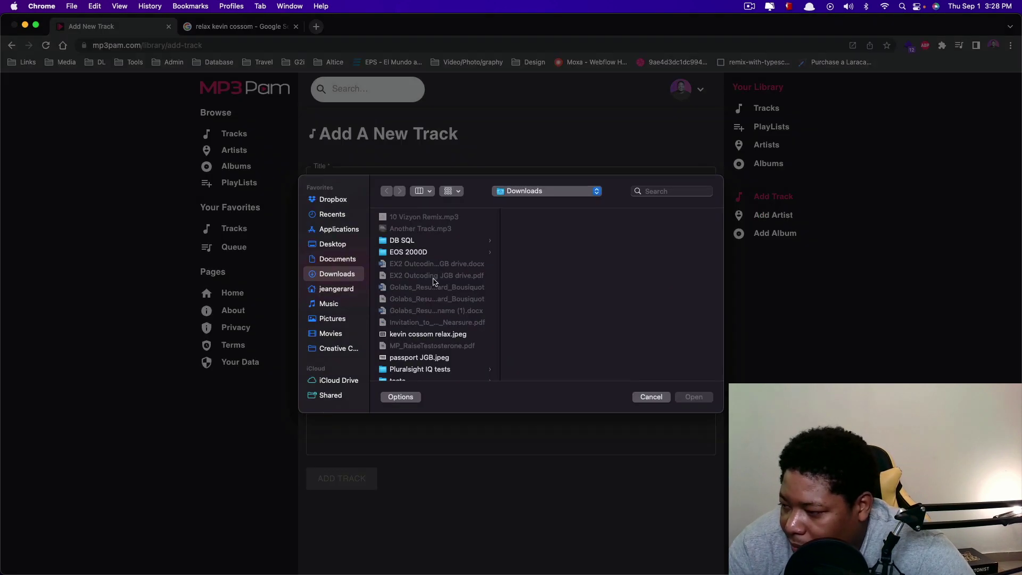
left_click(415, 335)
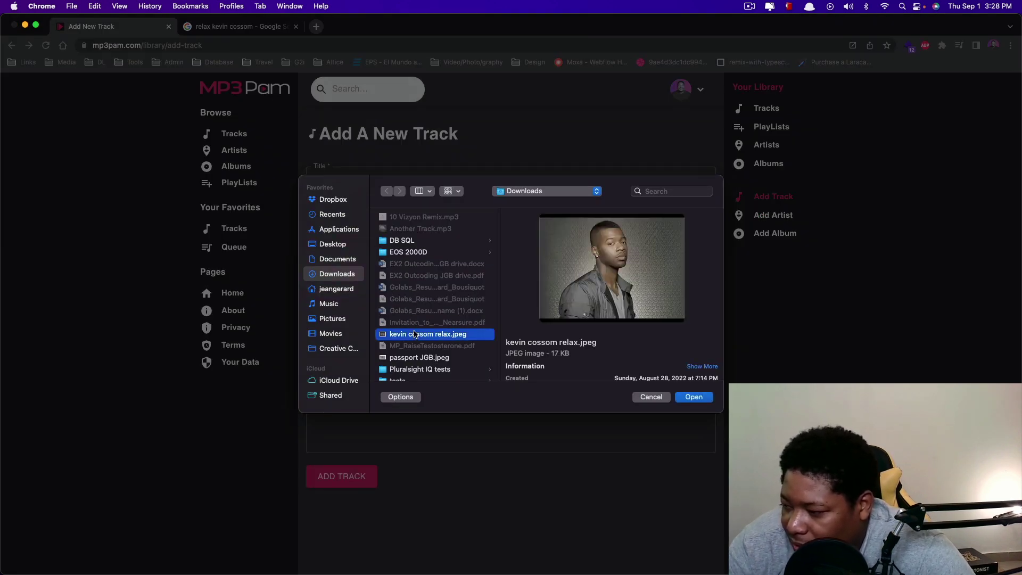
scroll(426, 335, "down", 2)
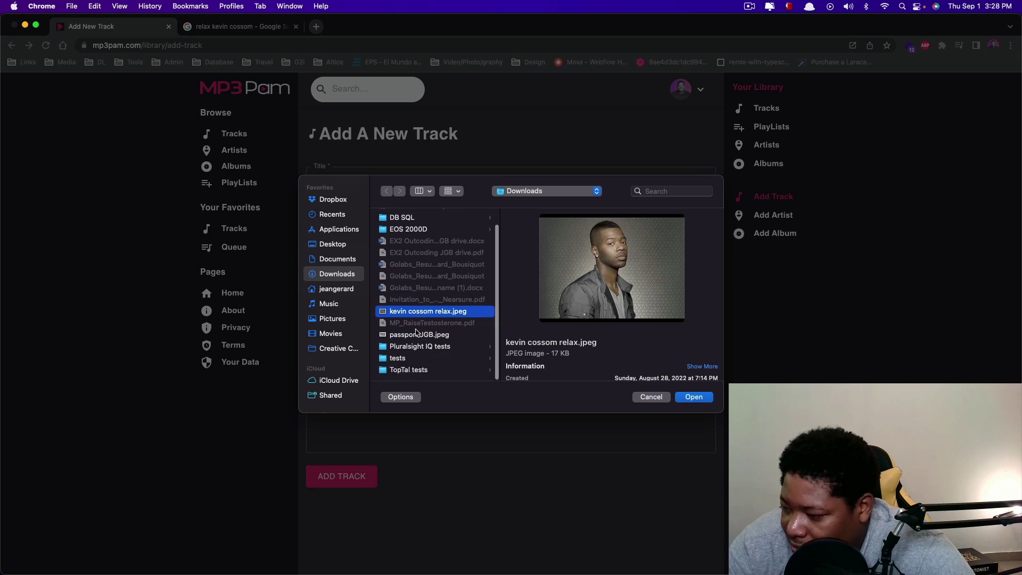
left_click(694, 396)
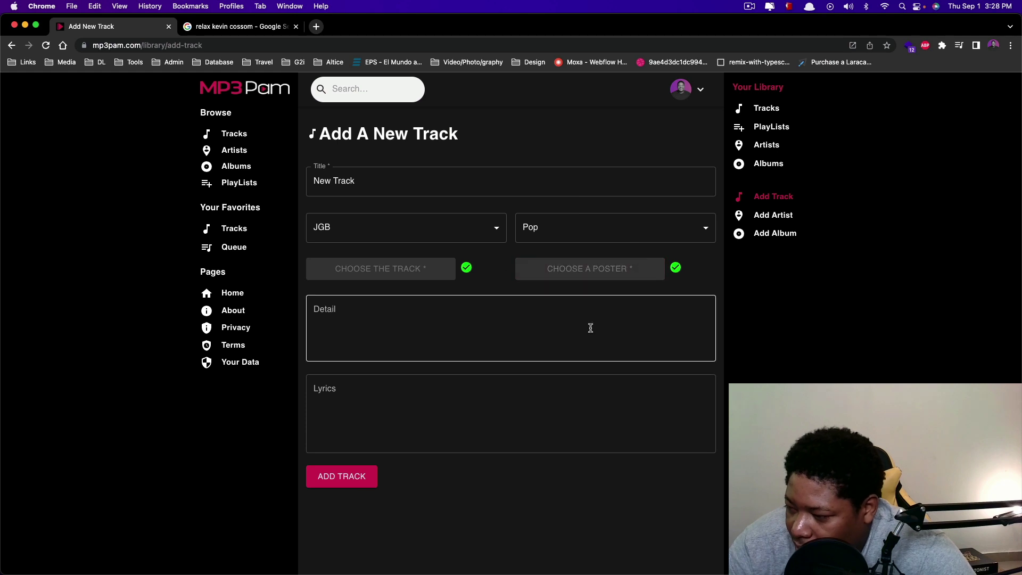
Submit the new track and open its page from your tracks list
left_click(351, 480)
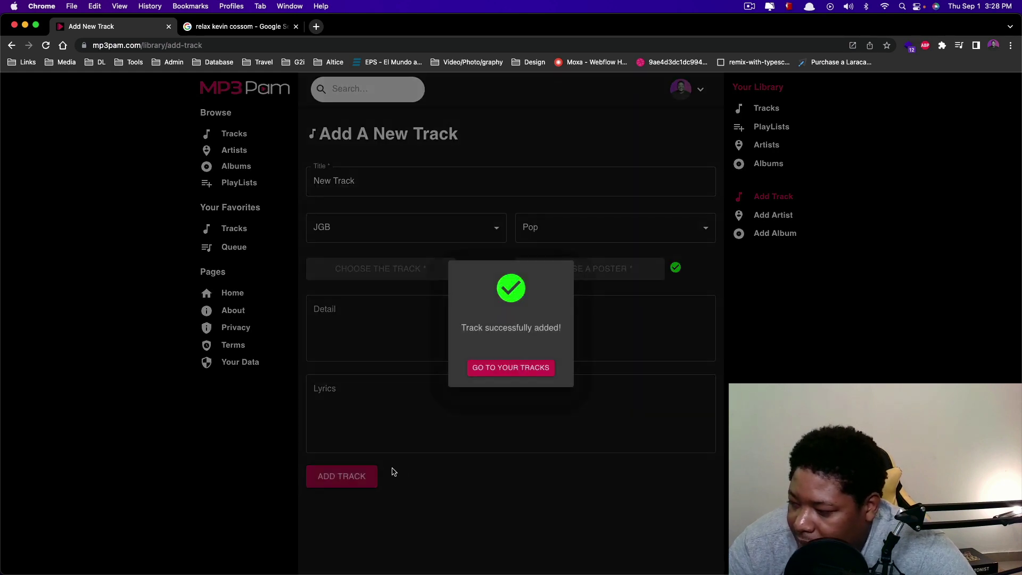
left_click(506, 370)
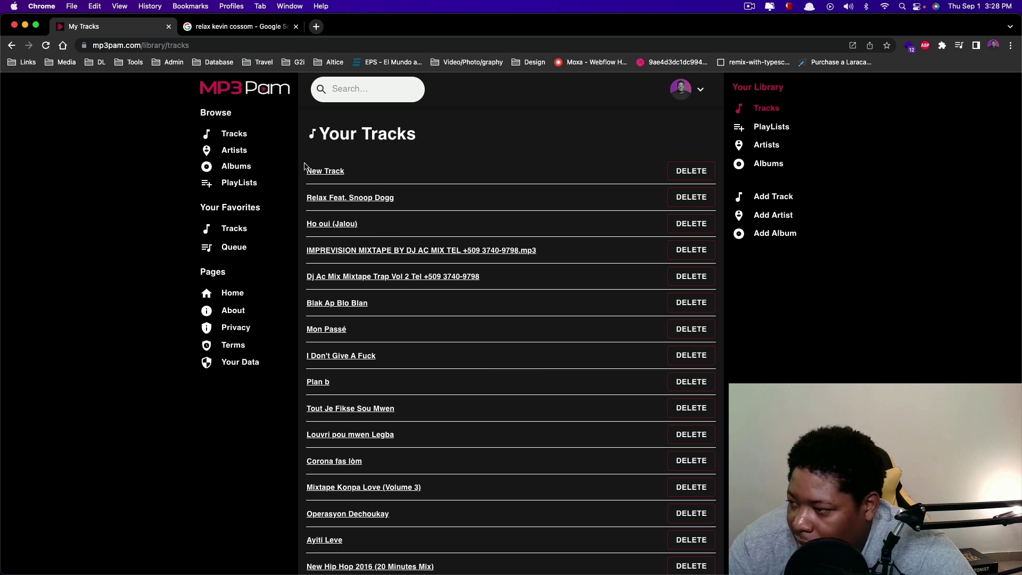
left_click(330, 172)
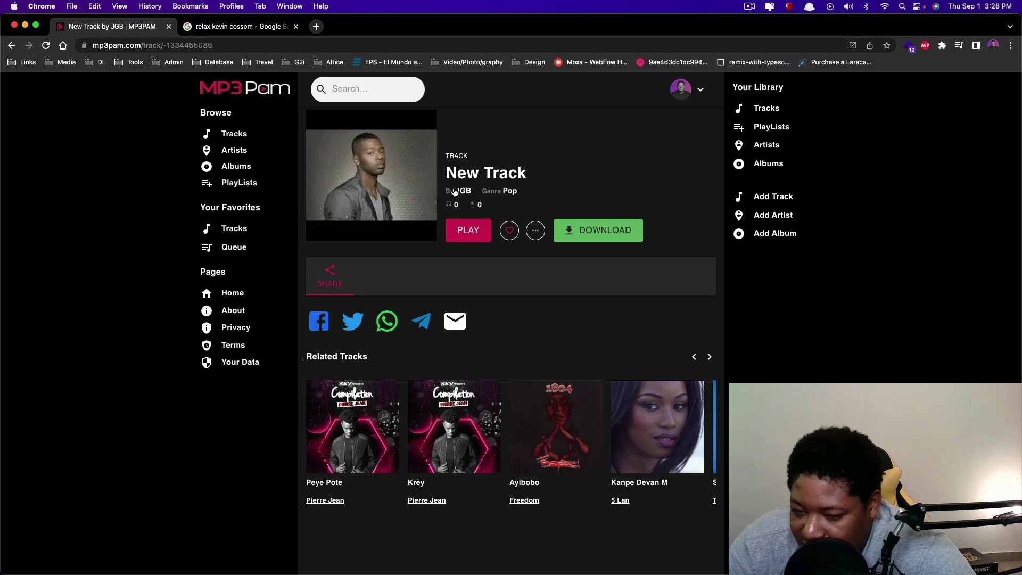
Check the Pop genre listing and JGB's artist page for the new track, using the links on the track's page
left_click(510, 193)
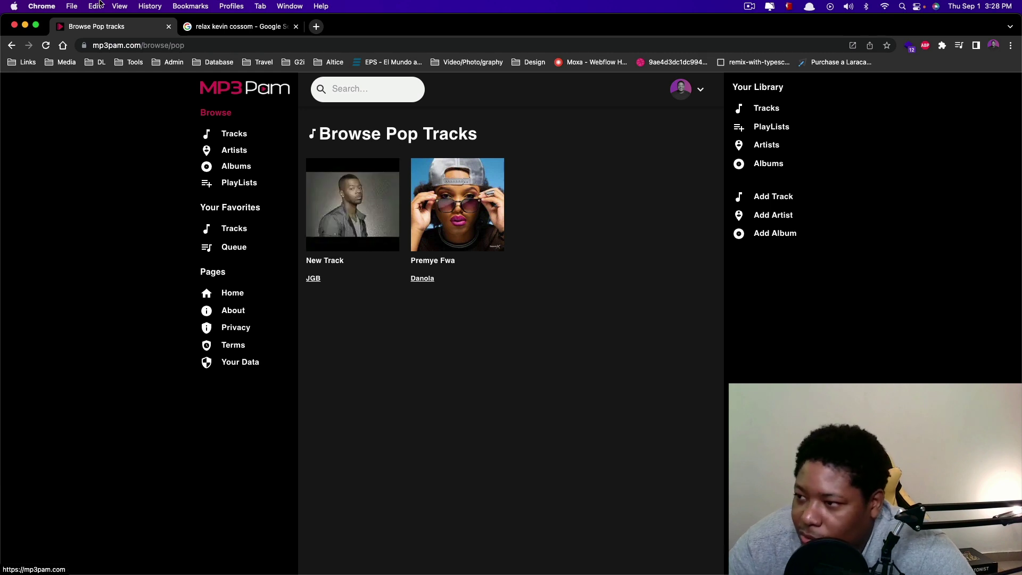
left_click(13, 45)
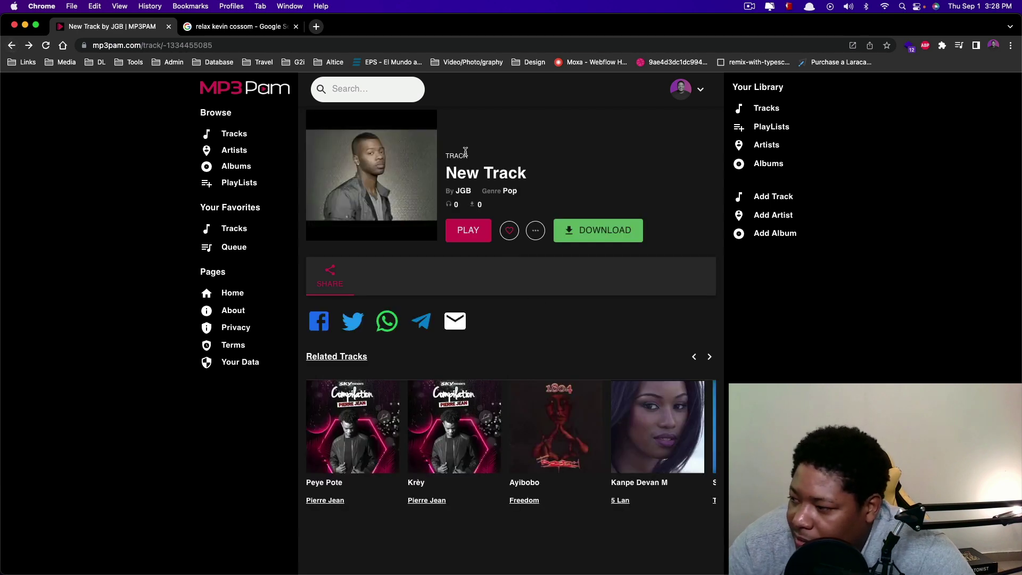
left_click(465, 194)
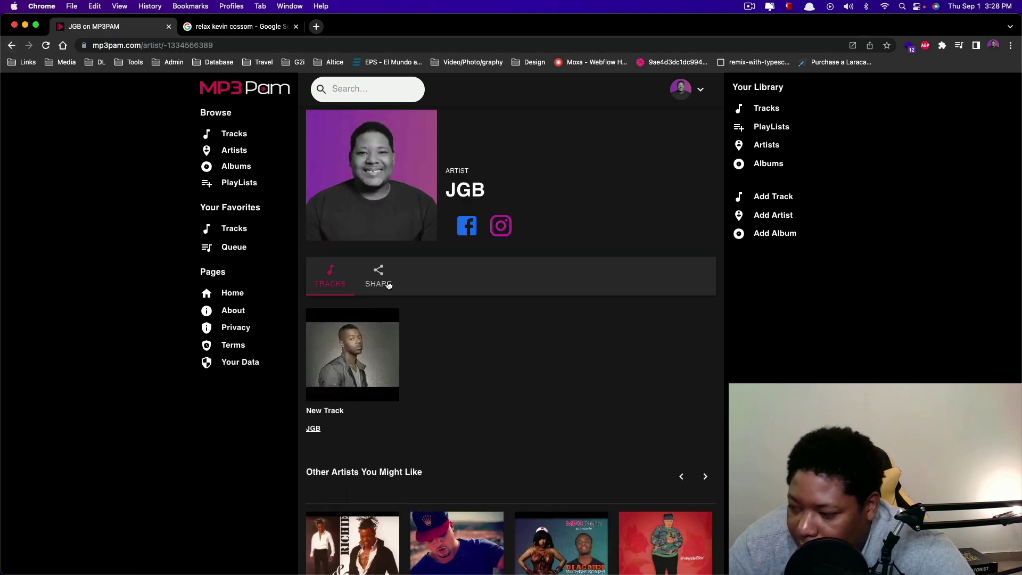
scroll(391, 282, "up", 5)
scroll(394, 283, "down", 5)
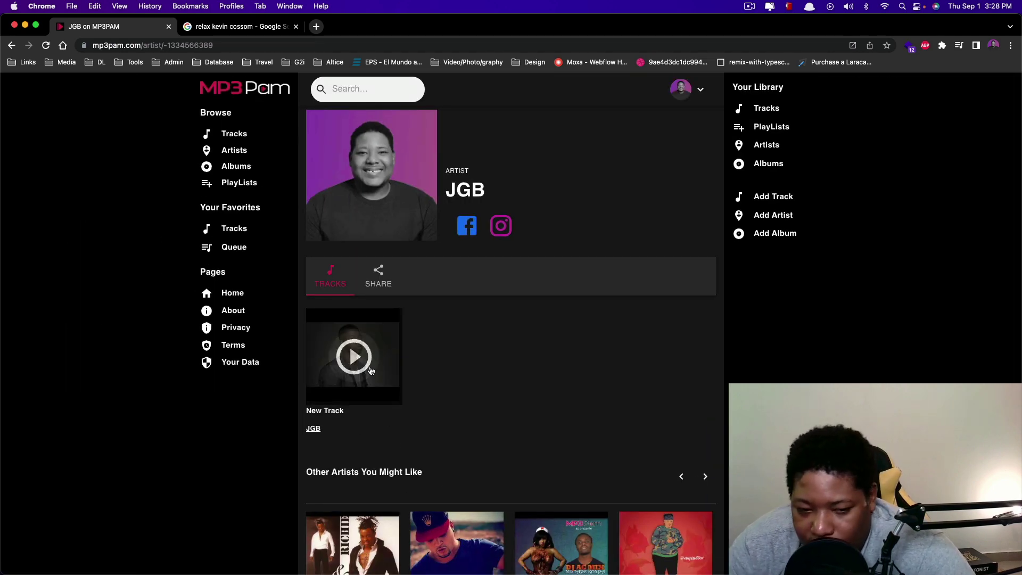
mouse_move(362, 324)
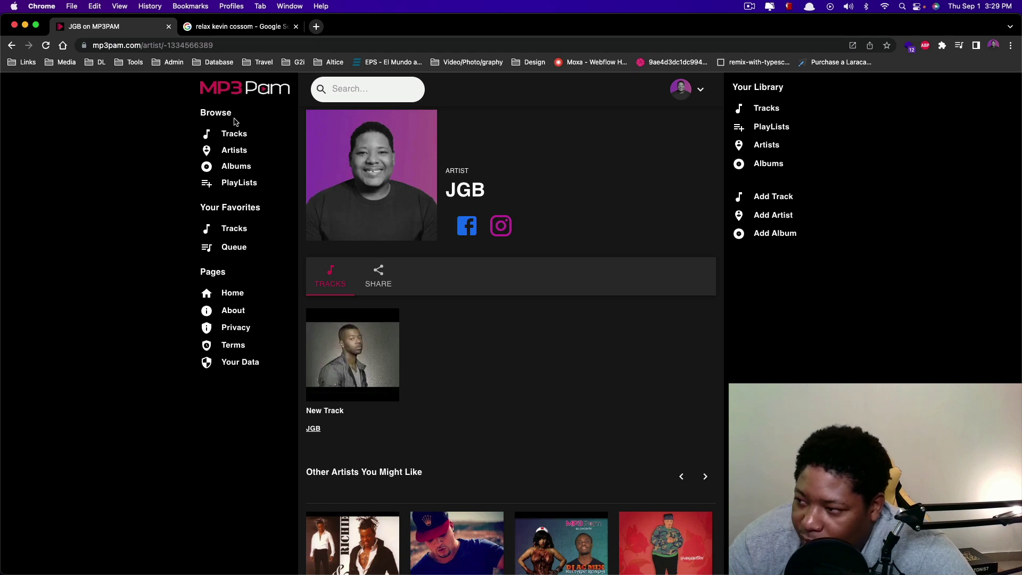
Browse the site's public listings of all tracks, artists and albums to check for the new entries
left_click(234, 135)
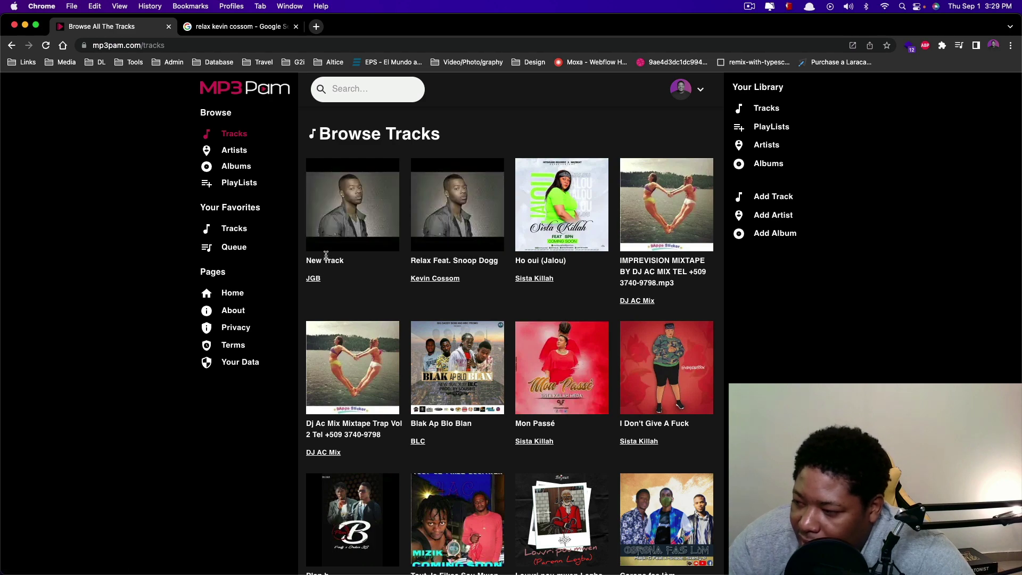
scroll(445, 214, "up", 5)
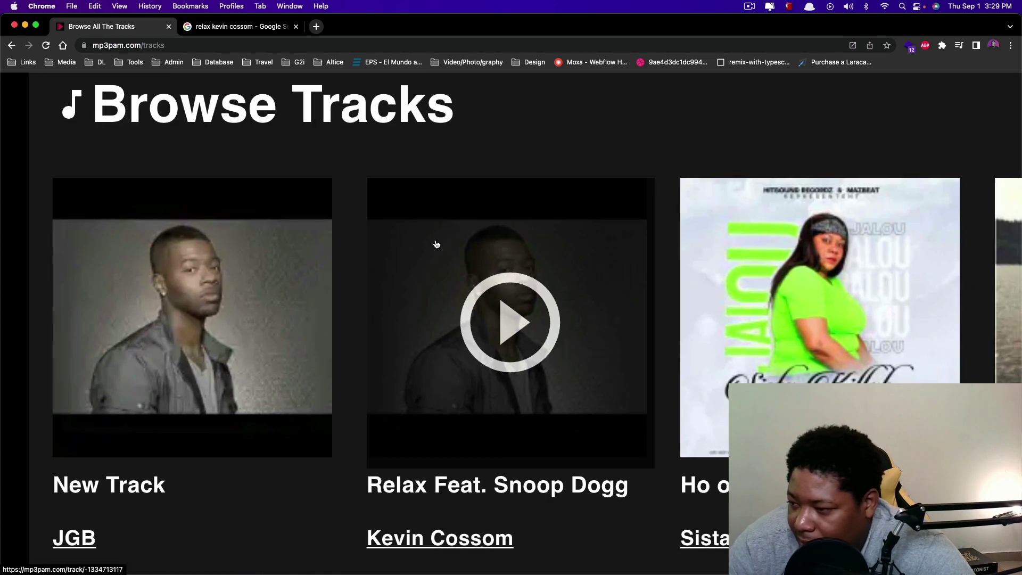
scroll(437, 245, "down", 5)
left_click(232, 156)
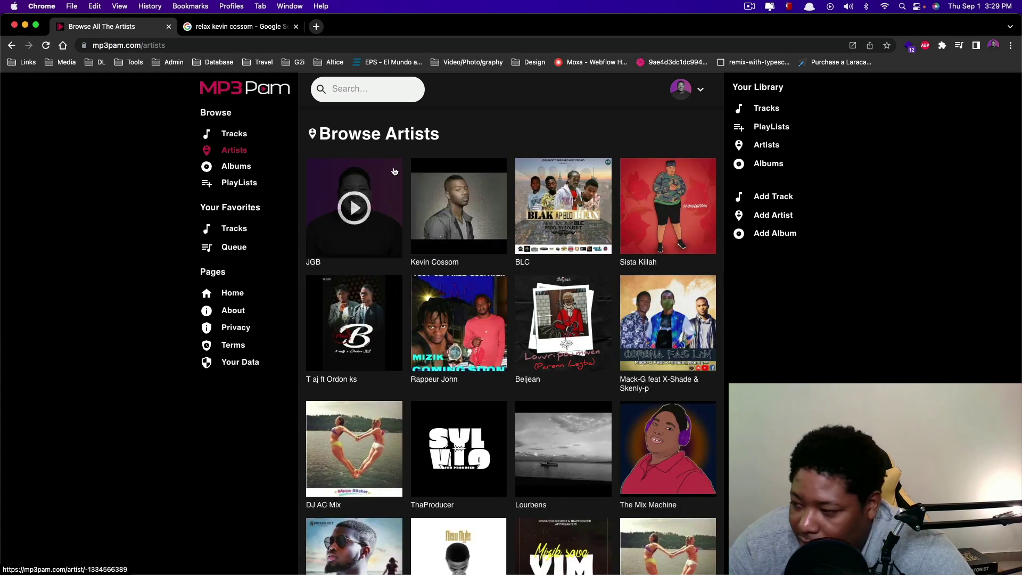
left_click(230, 169)
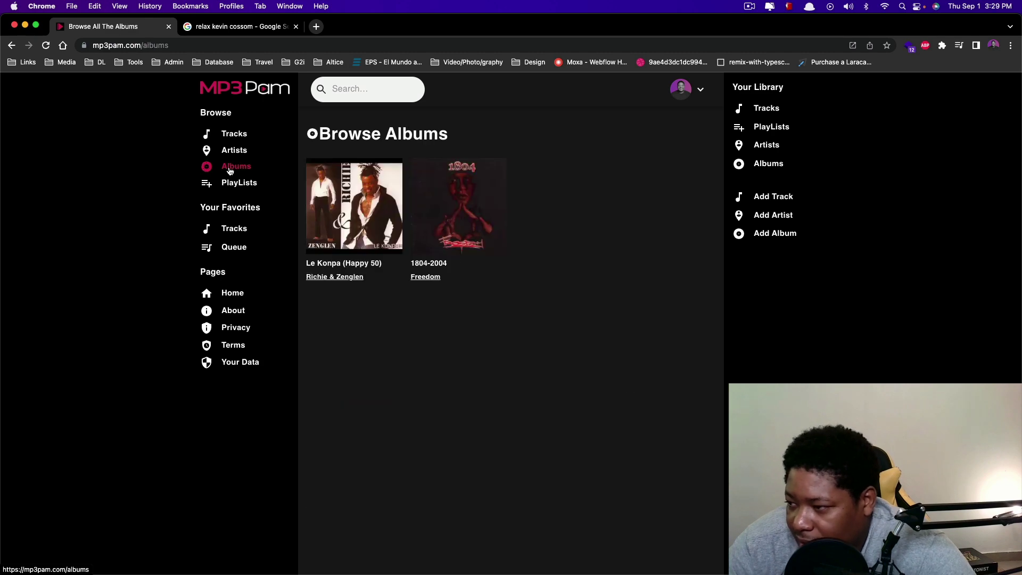
left_click(237, 138)
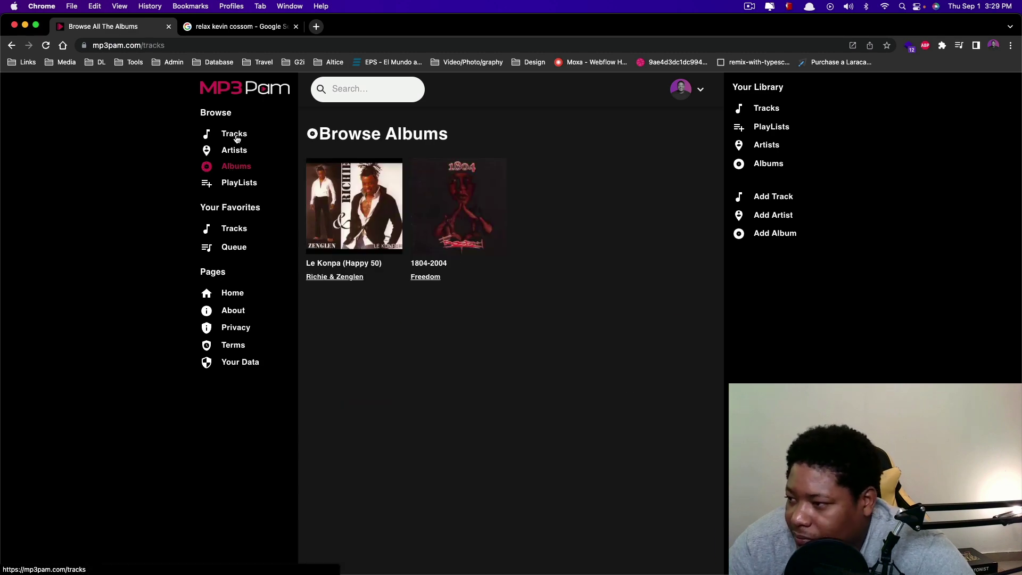
Delete the artist JGB along with their tracks from your artists list, and check the public track listing
left_click(765, 147)
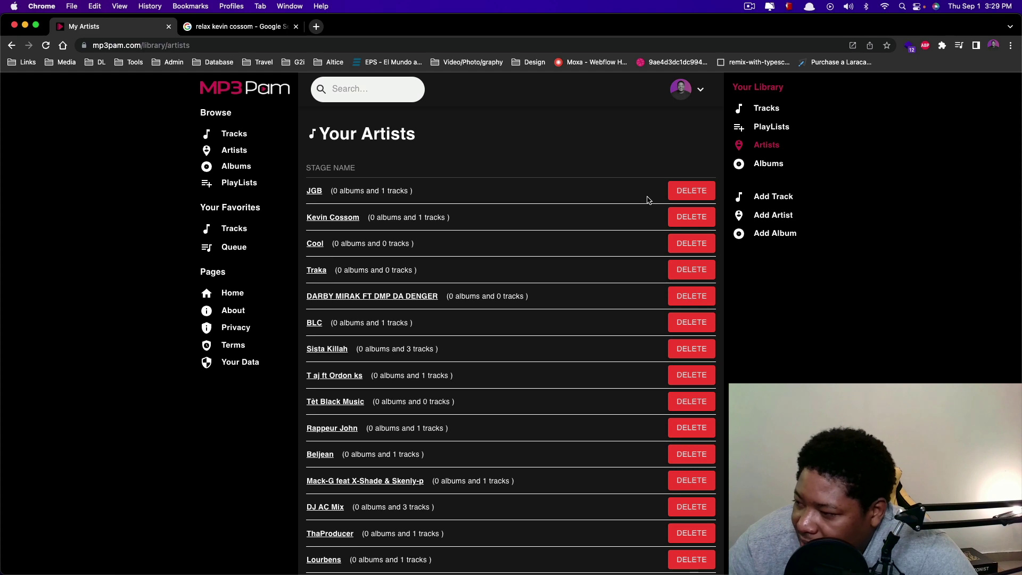
left_click(673, 199)
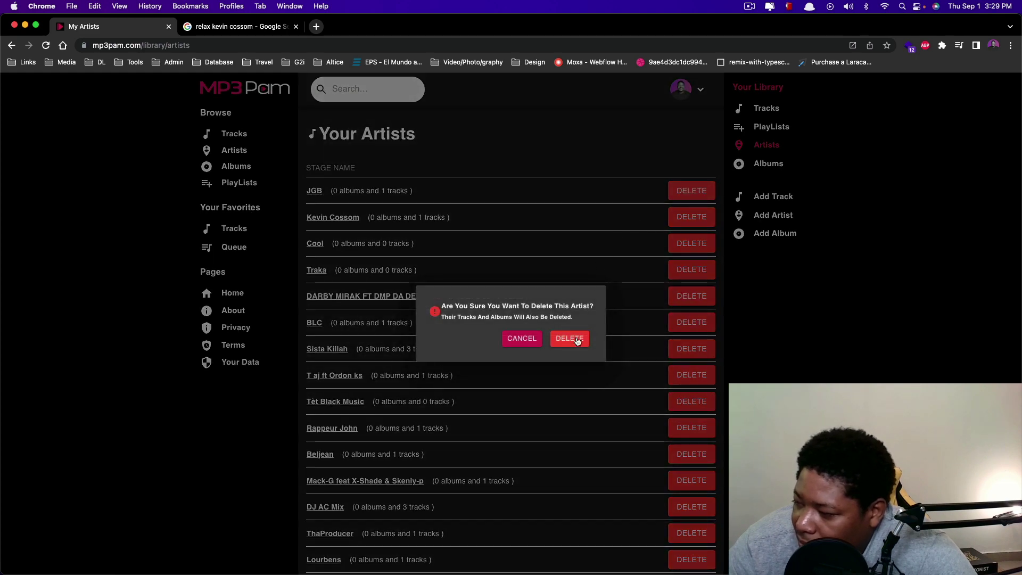
left_click(569, 339)
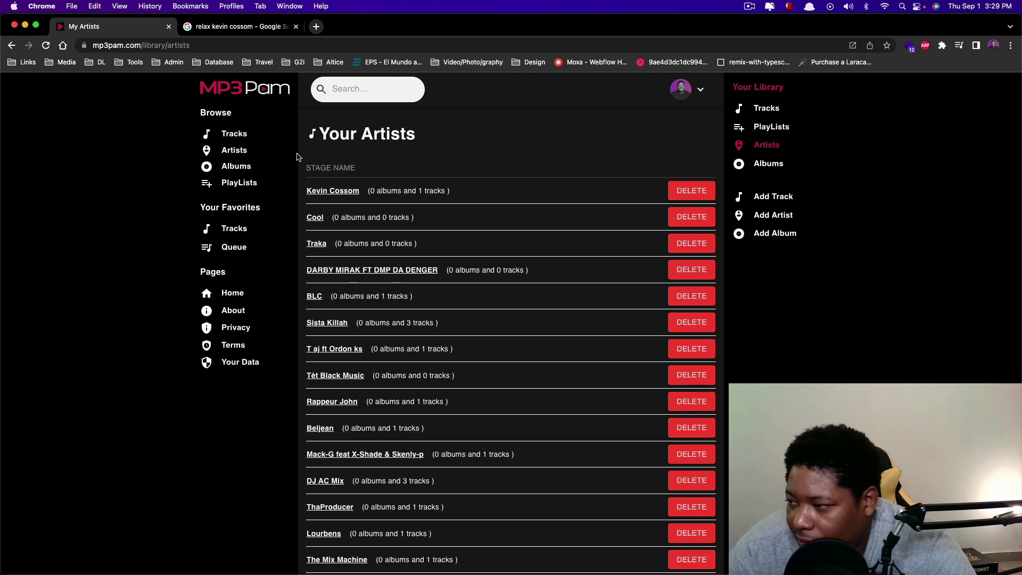
left_click(233, 135)
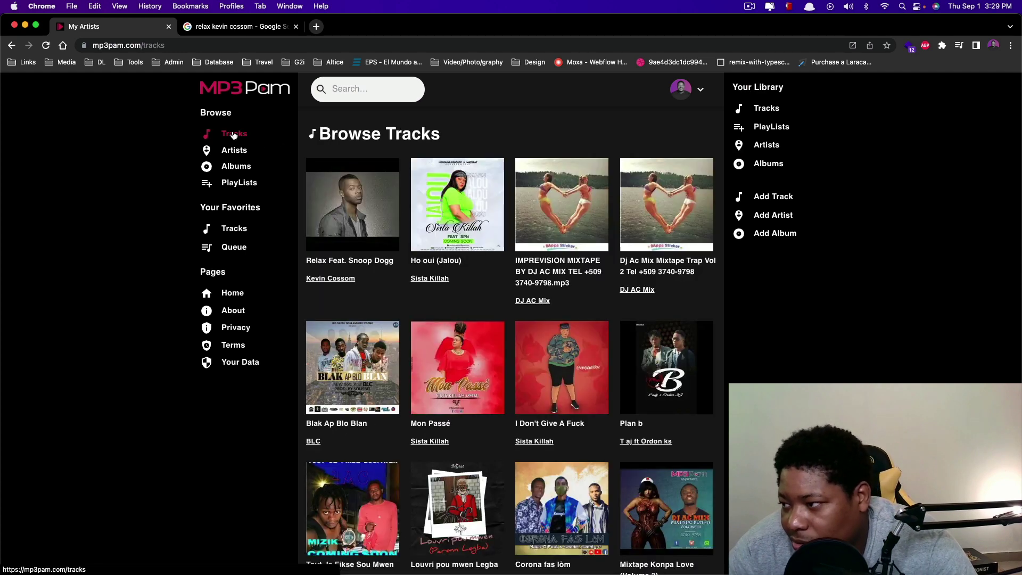